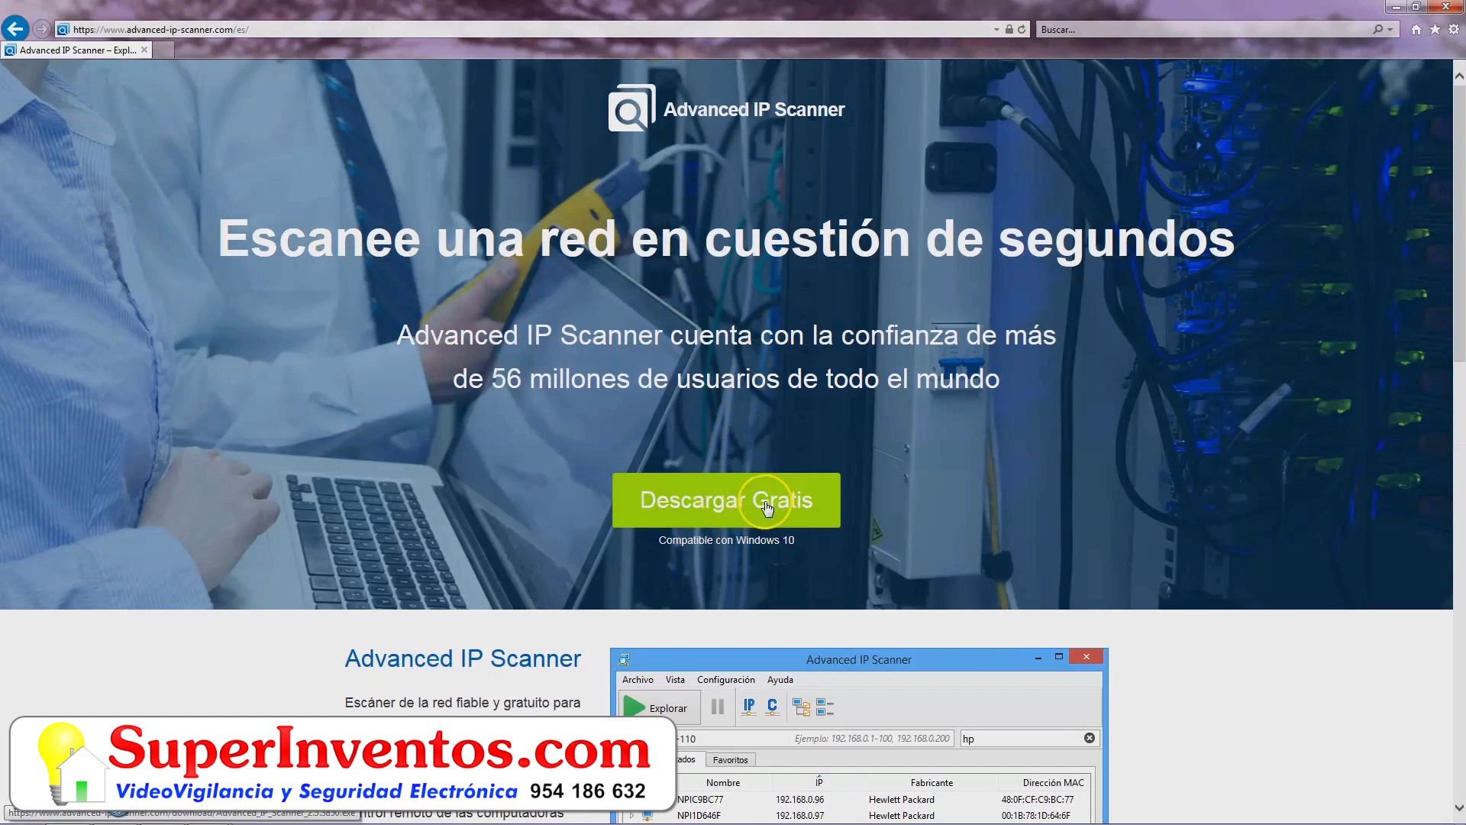
# - Switch to Advanced IP Scanner, scan the 192.168.1.1-254 range, and select the TVT CO.,LTD device at 192.168.1.27
pyautogui.click(1394, 9)
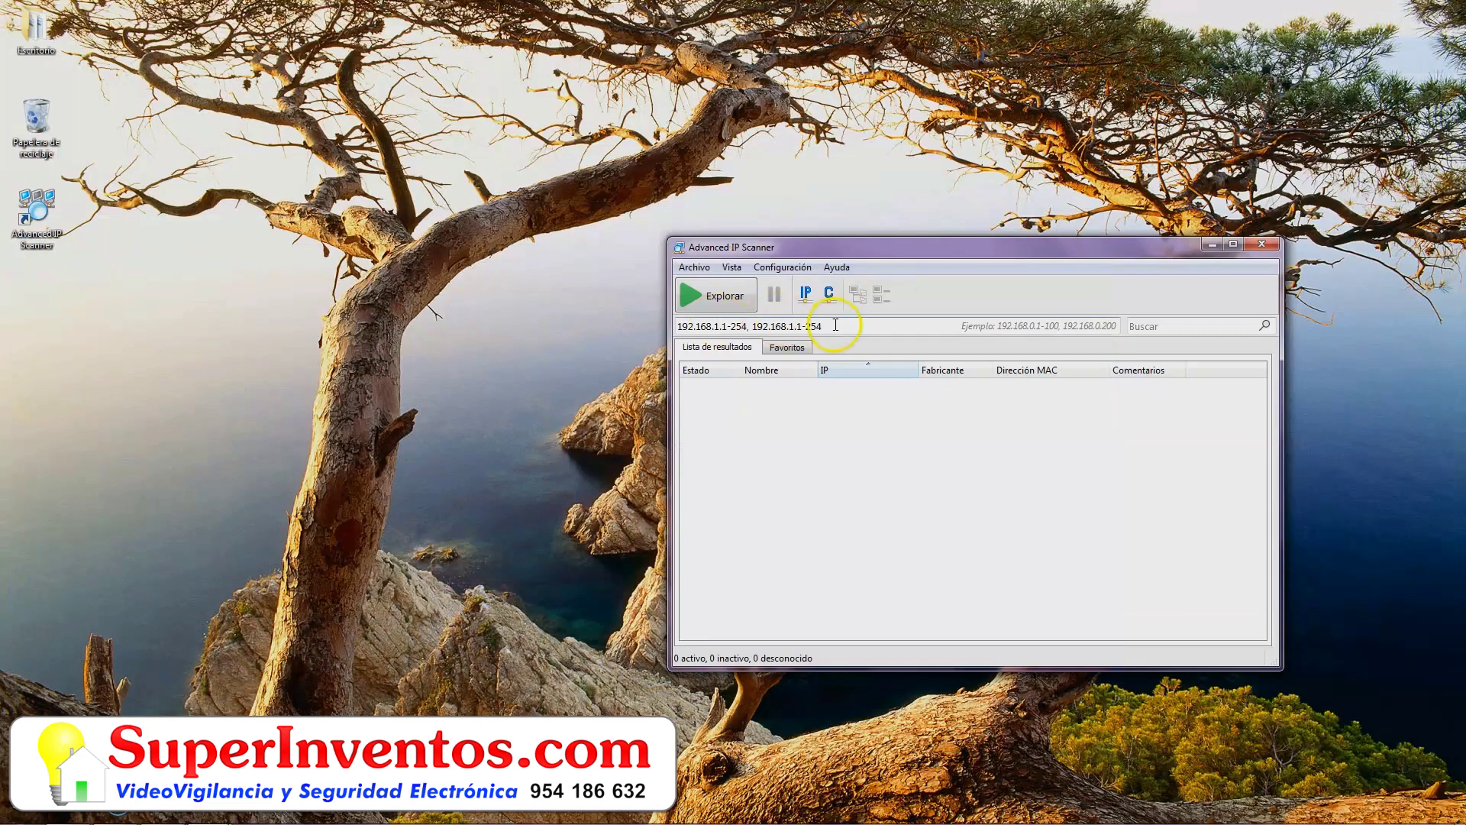
pyautogui.click(728, 303)
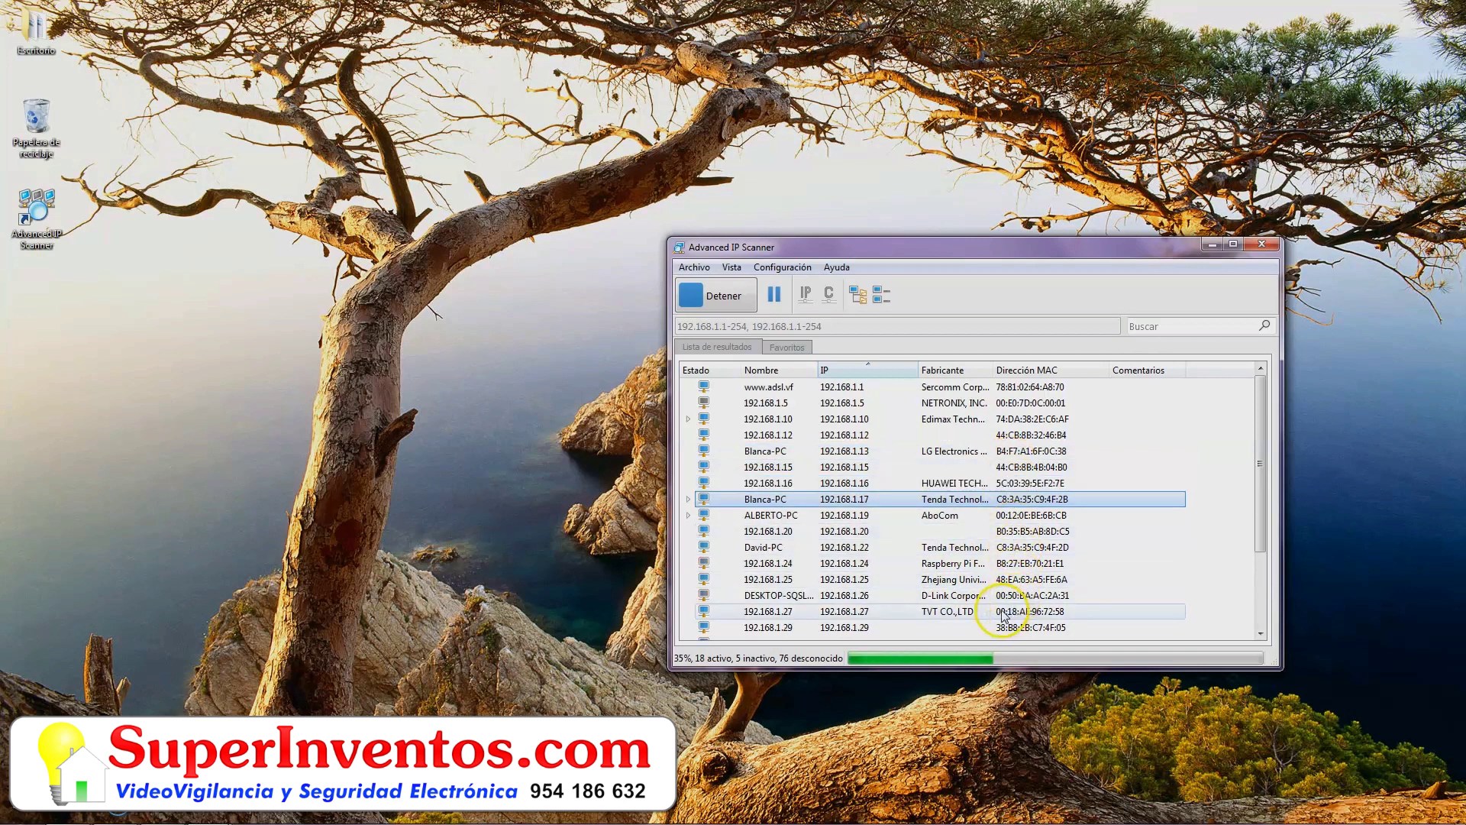
pyautogui.scroll(-2, 1005, 615)
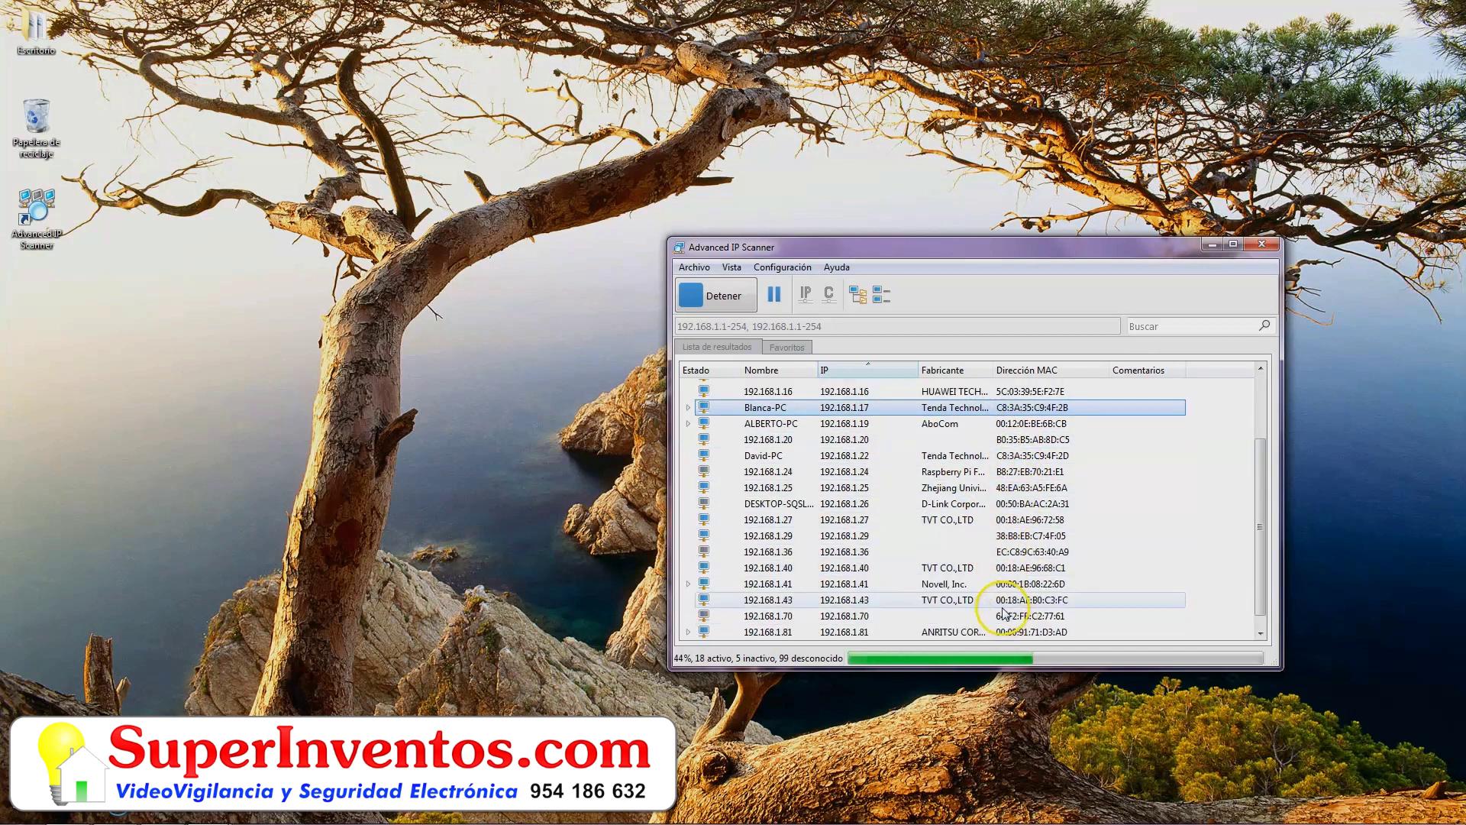
pyautogui.click(1005, 524)
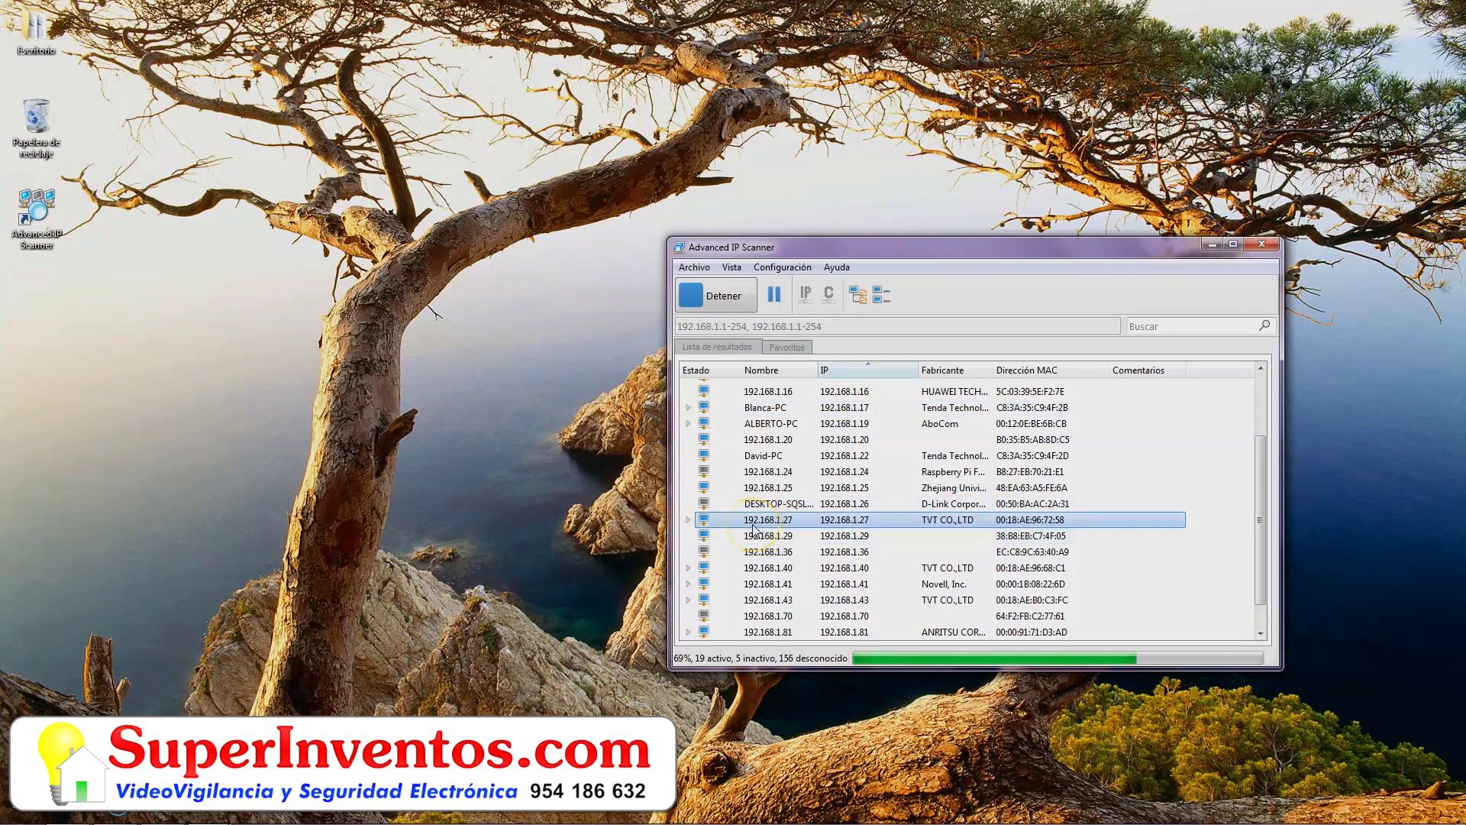
pyautogui.click(1212, 244)
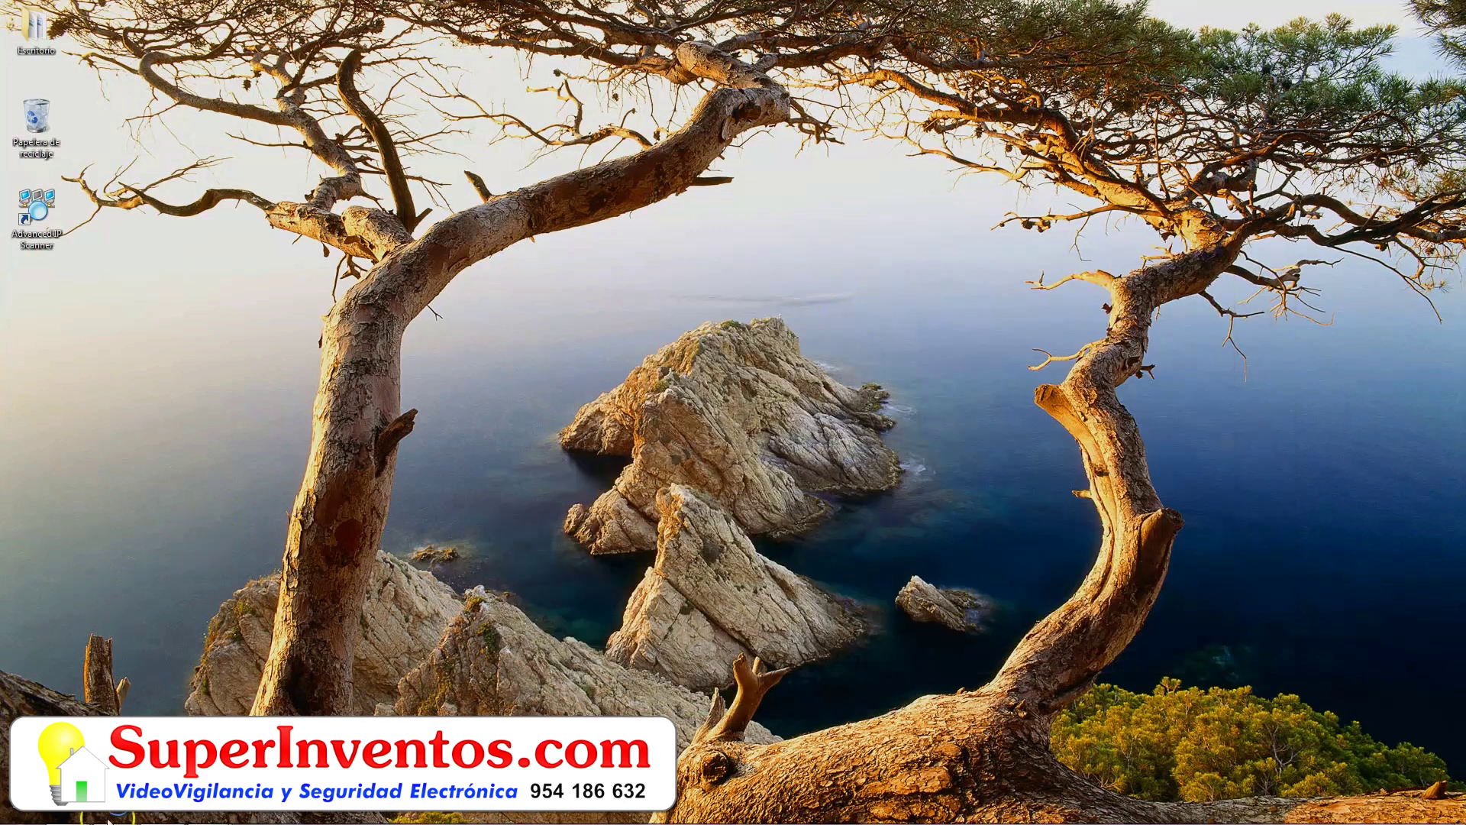
pyautogui.click(68, 814)
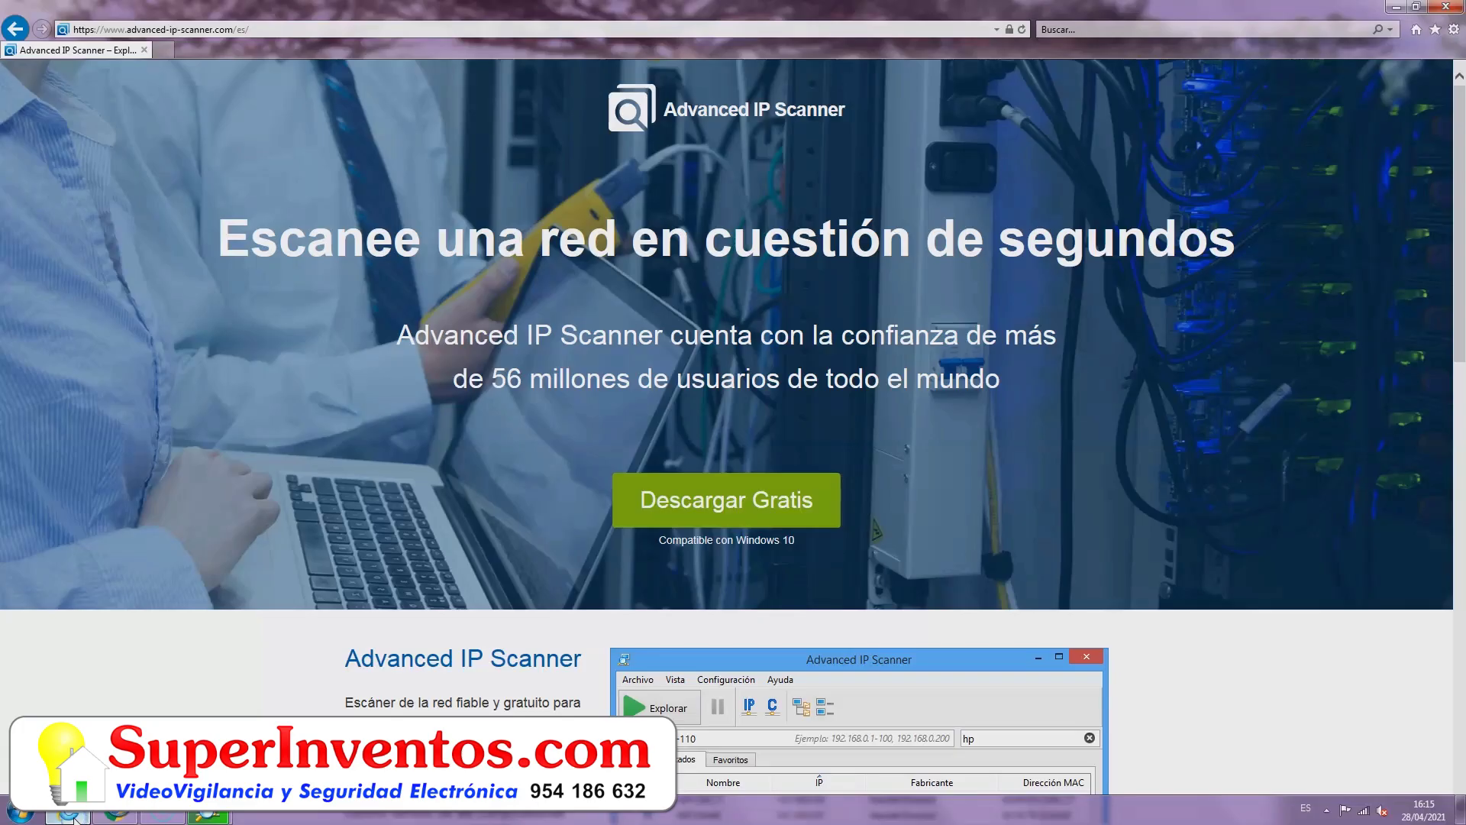
pyautogui.click(165, 49)
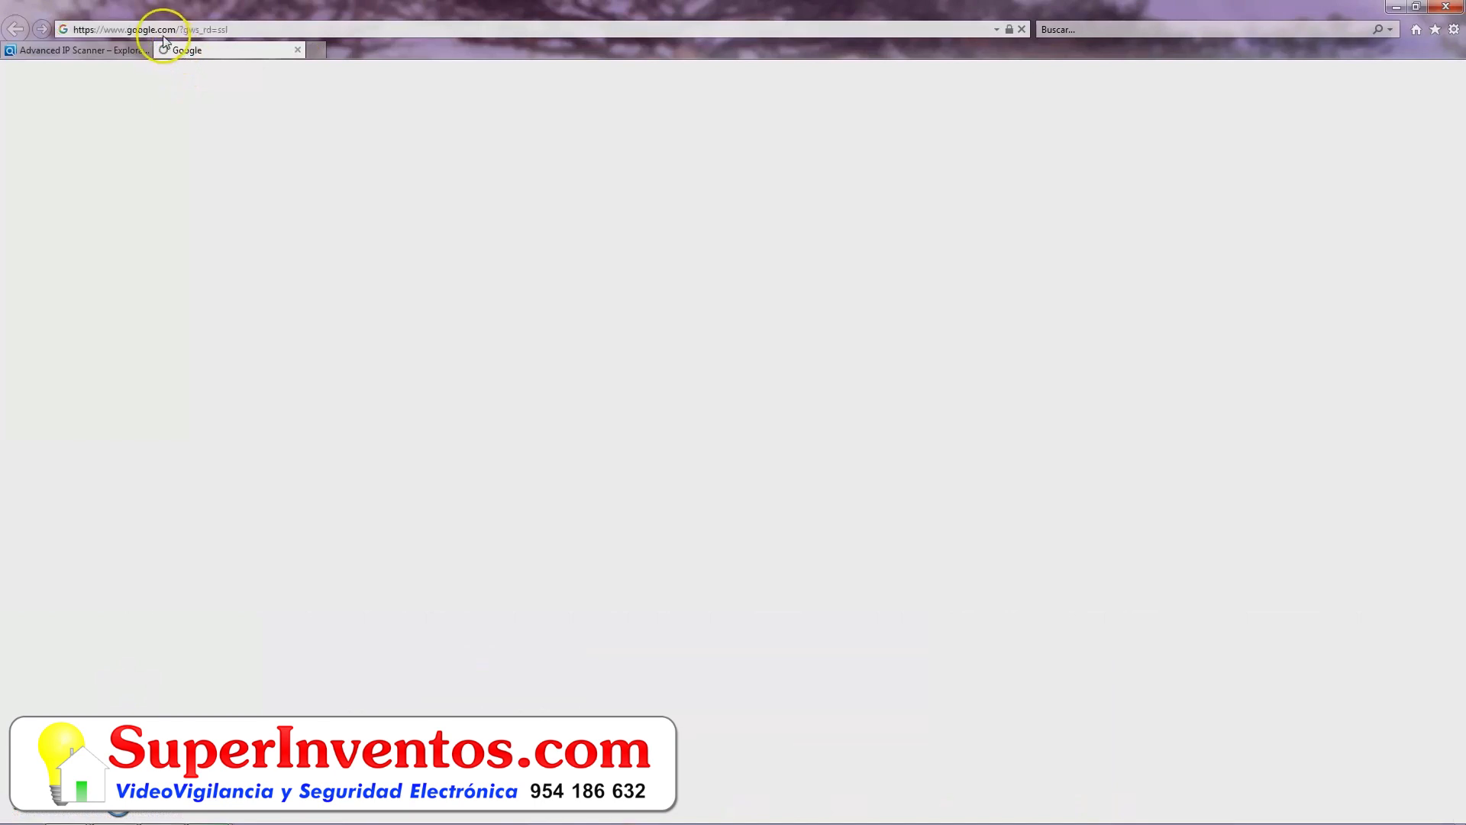
pyautogui.click(154, 31)
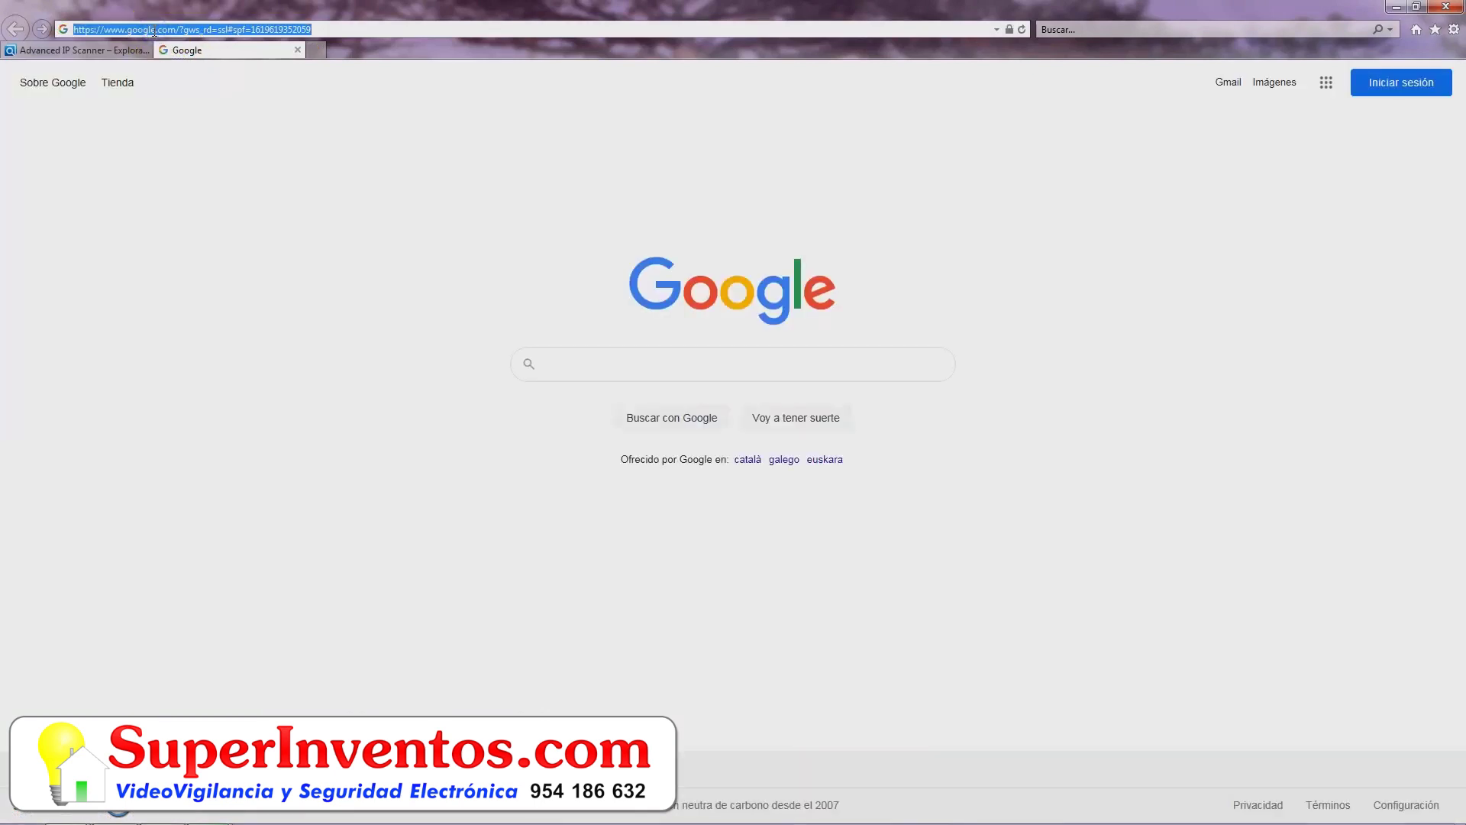
pyautogui.write('http://192.1')
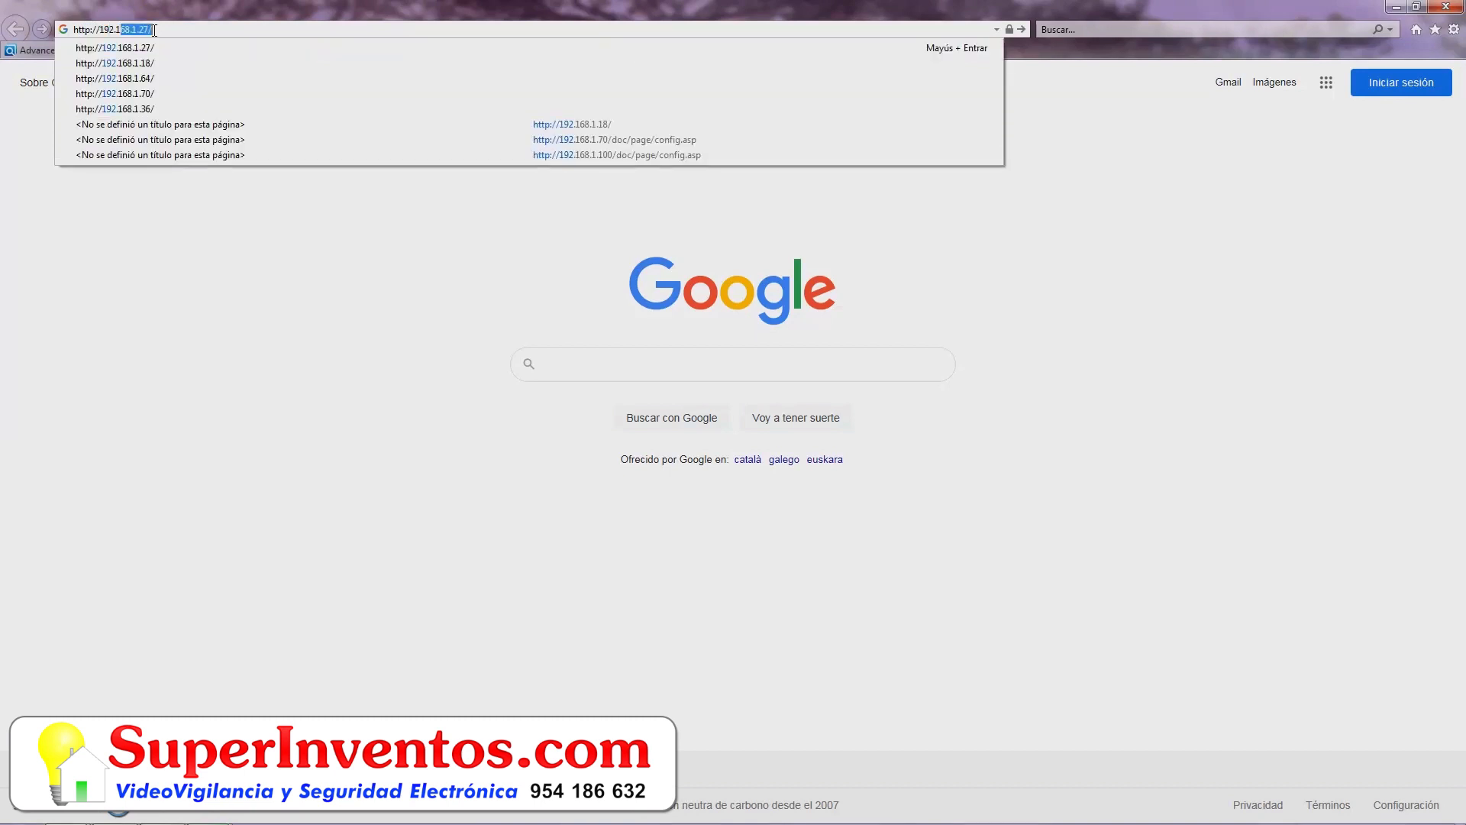
pyautogui.write('68.1.27')
pyautogui.press('Return')
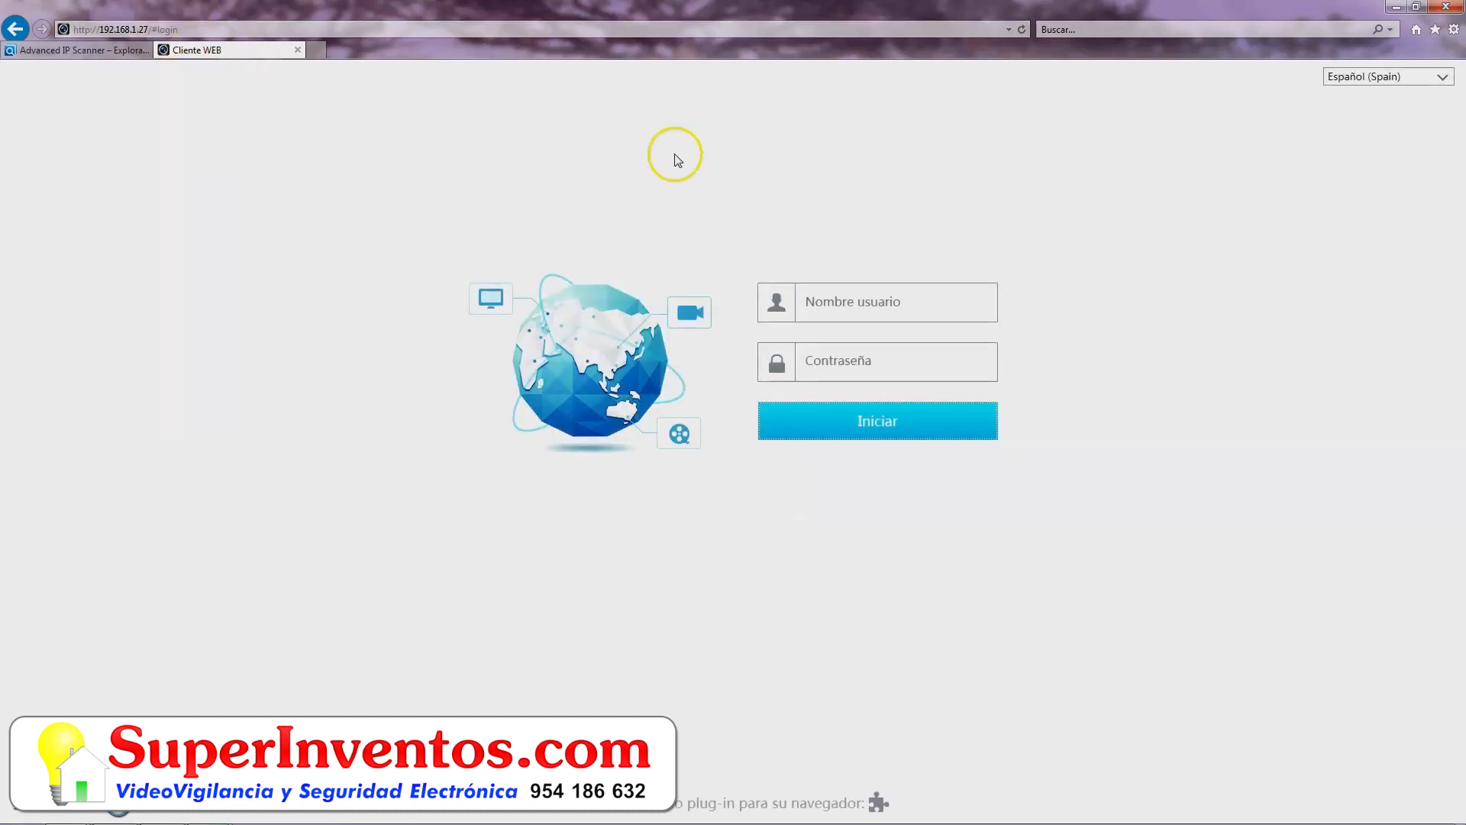
# - Log in to the recorder's web client with the user name admin and the account password
pyautogui.click(821, 299)
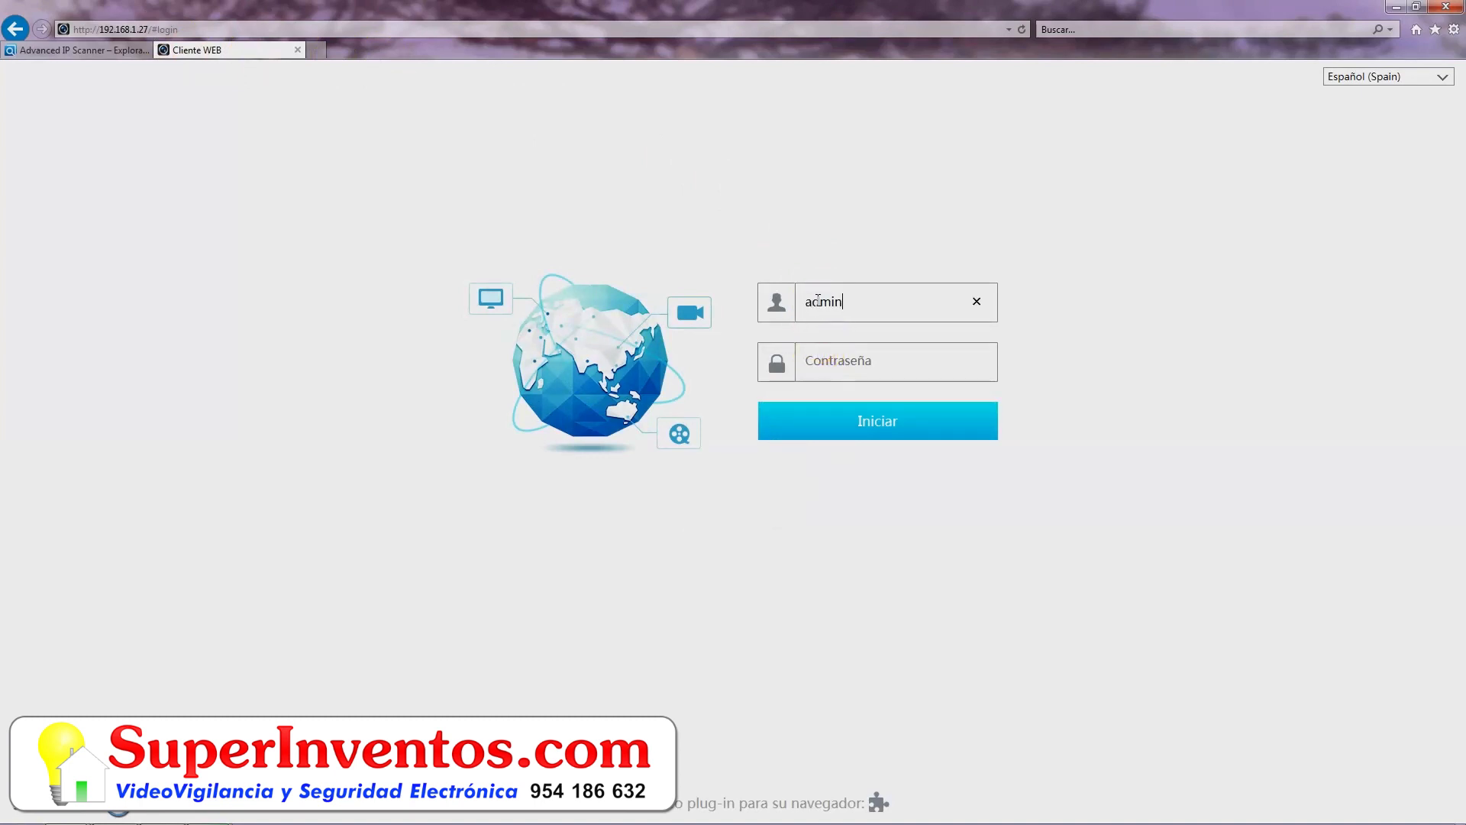
pyautogui.click(861, 306)
pyautogui.click(846, 356)
pyautogui.click(851, 425)
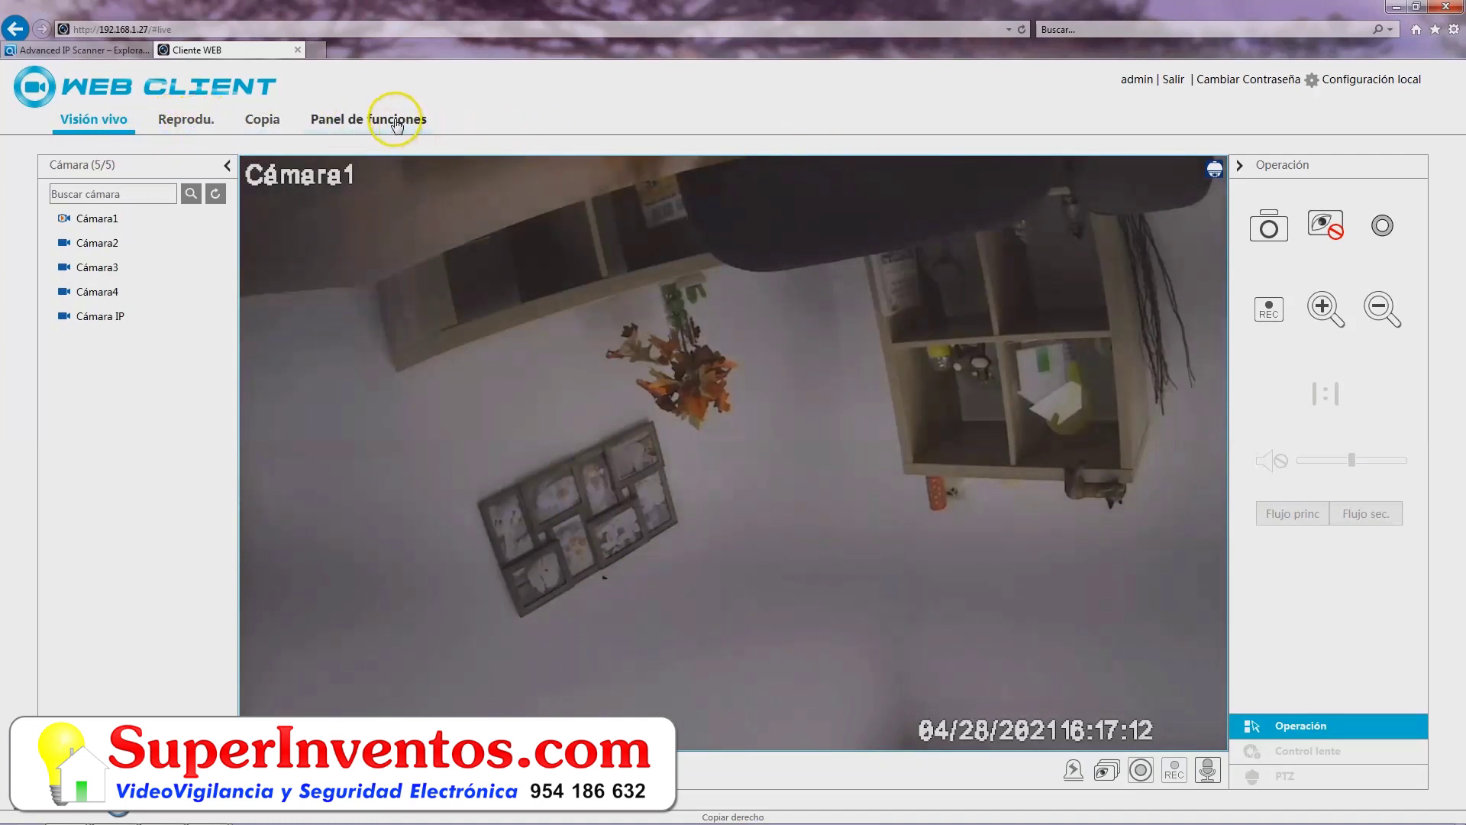
# - Reload the live view page, show Cámara1, and switch its video to the main stream (Flujo princ)
pyautogui.click(1022, 29)
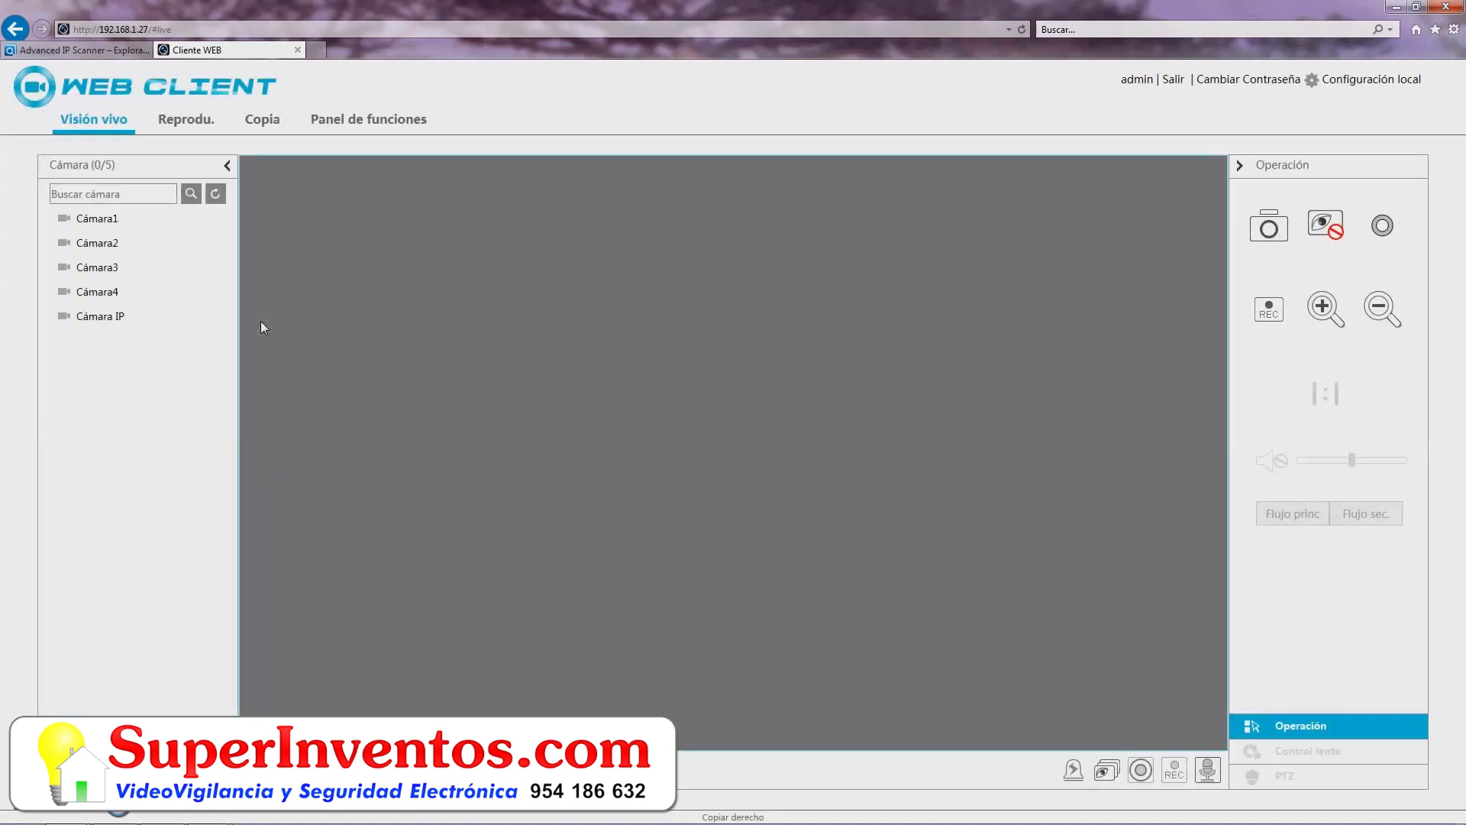
pyautogui.click(255, 321)
pyautogui.click(97, 220)
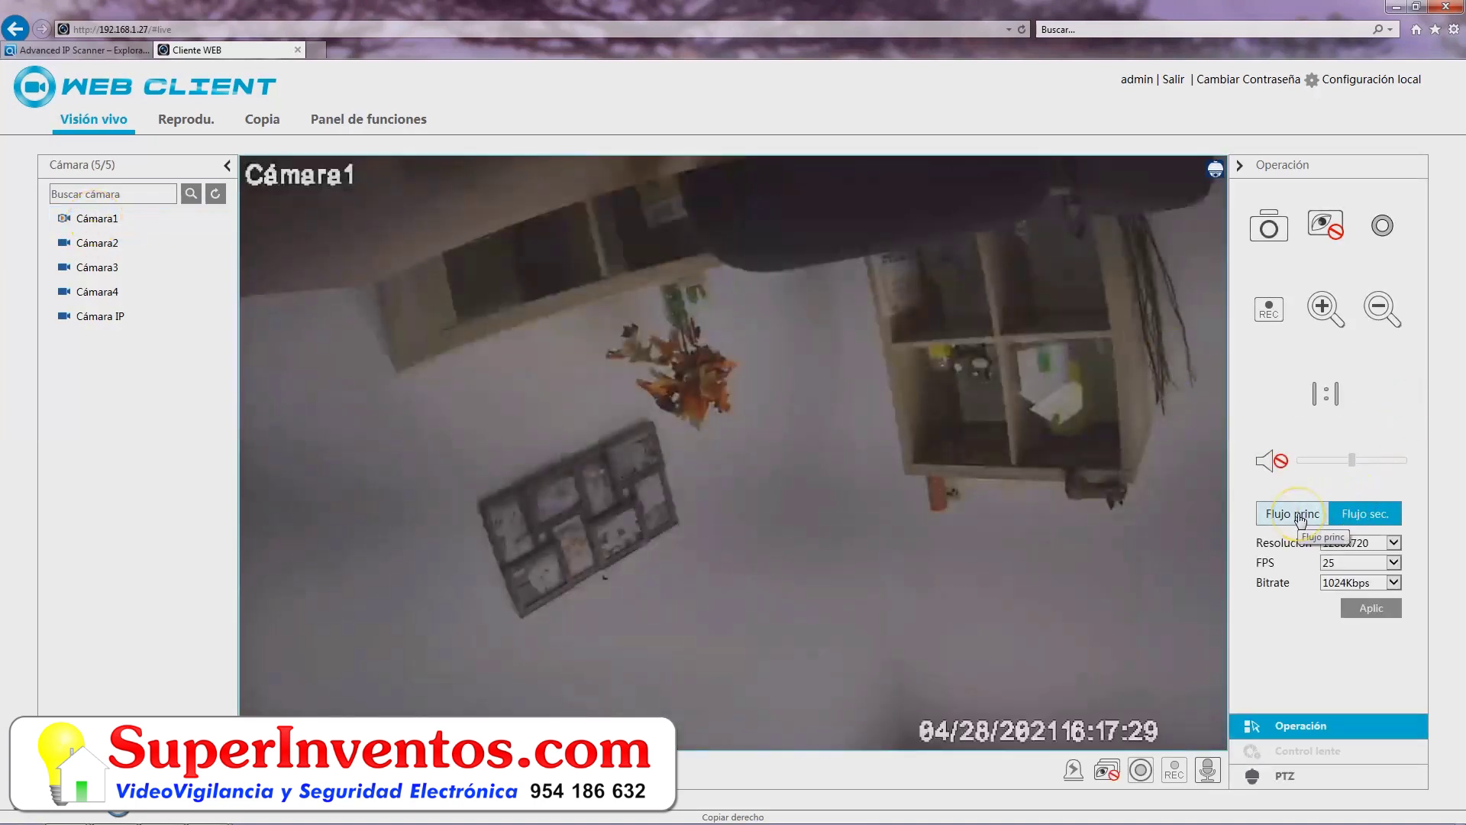
pyautogui.click(1296, 518)
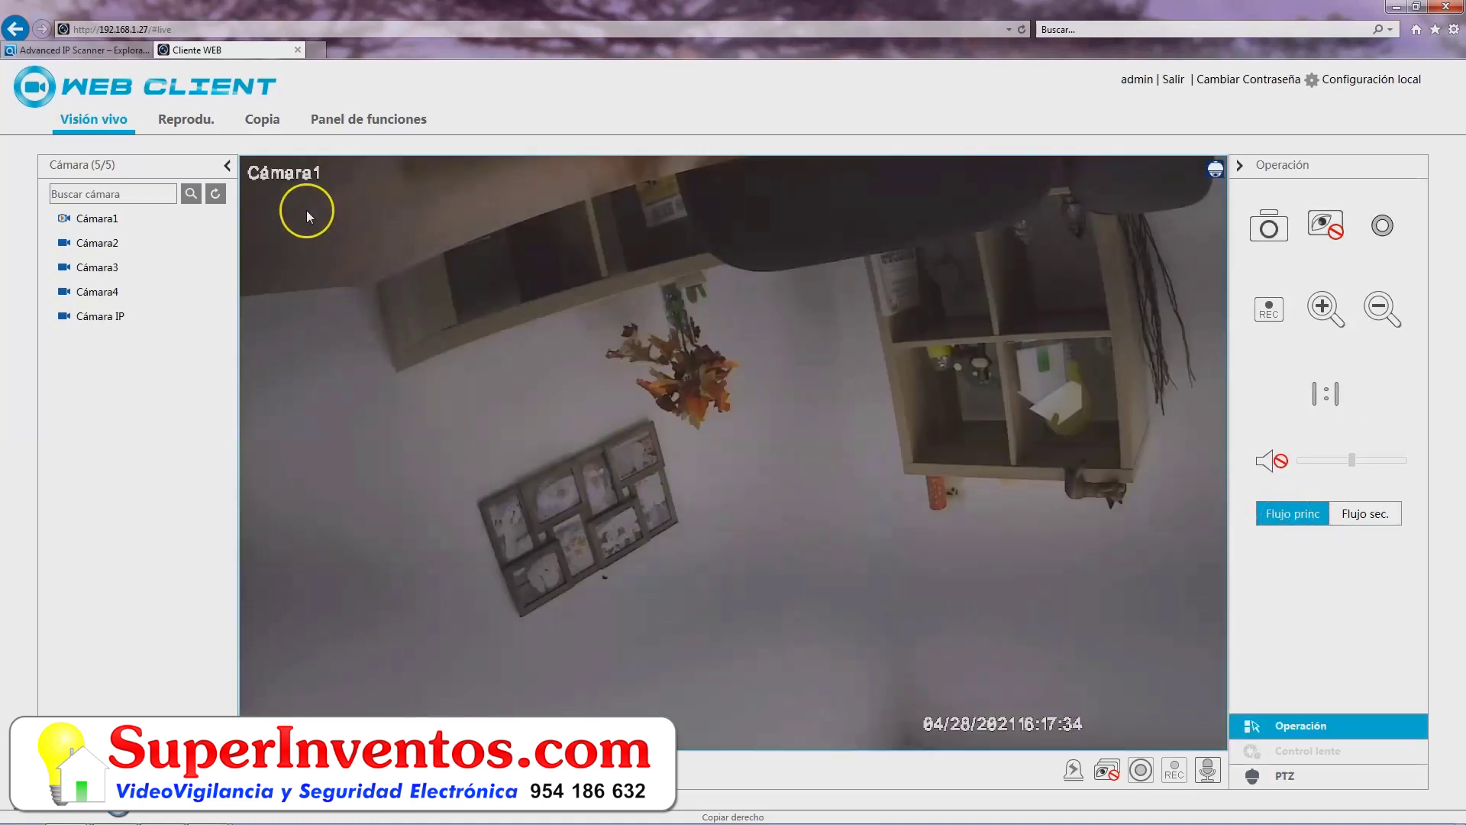
# - Go to the system's date and time settings and synchronize the recorder's clock with the computer
pyautogui.click(334, 123)
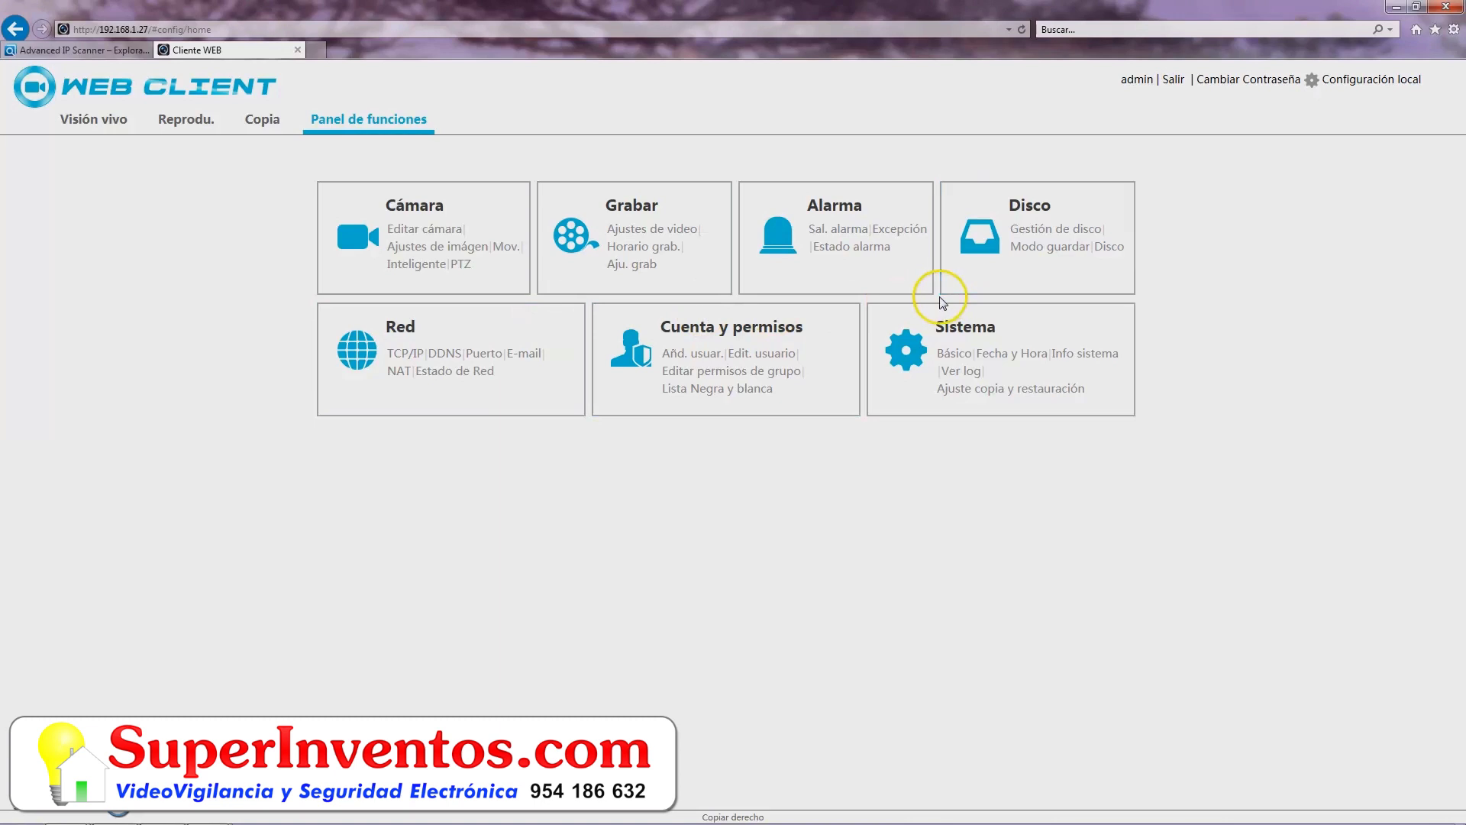
pyautogui.click(968, 325)
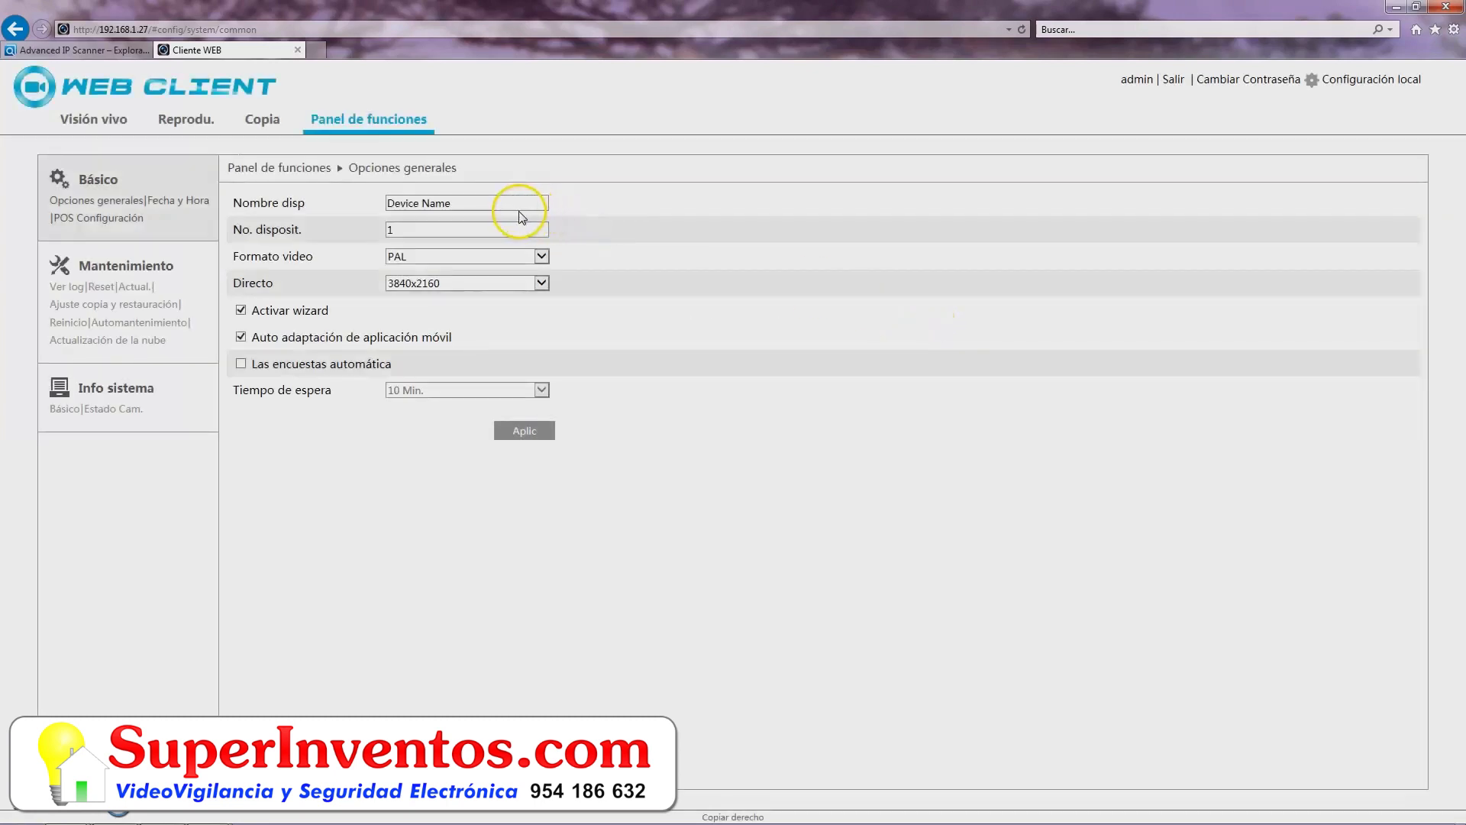
pyautogui.click(165, 202)
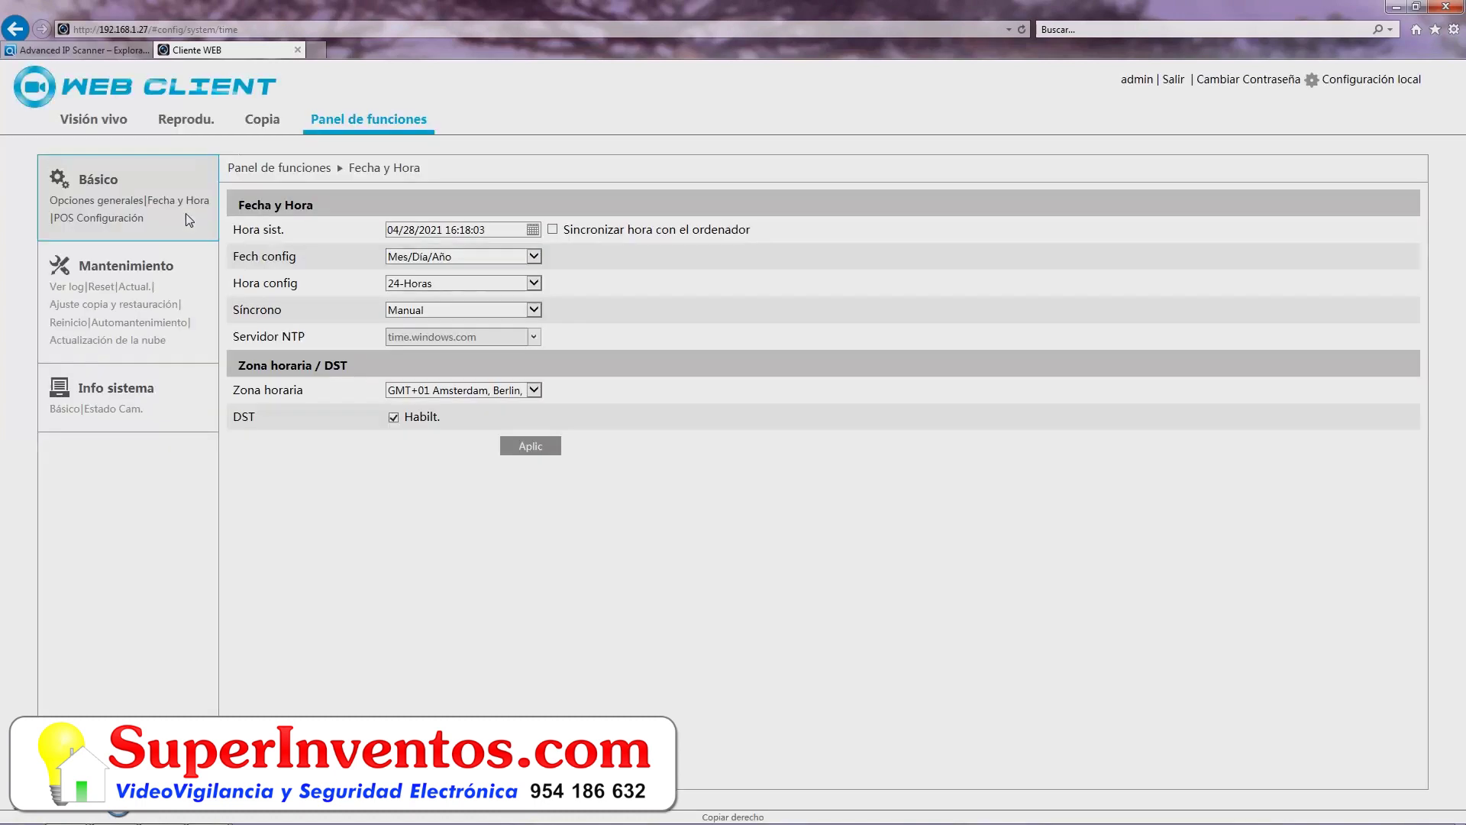
pyautogui.click(552, 229)
pyautogui.click(533, 449)
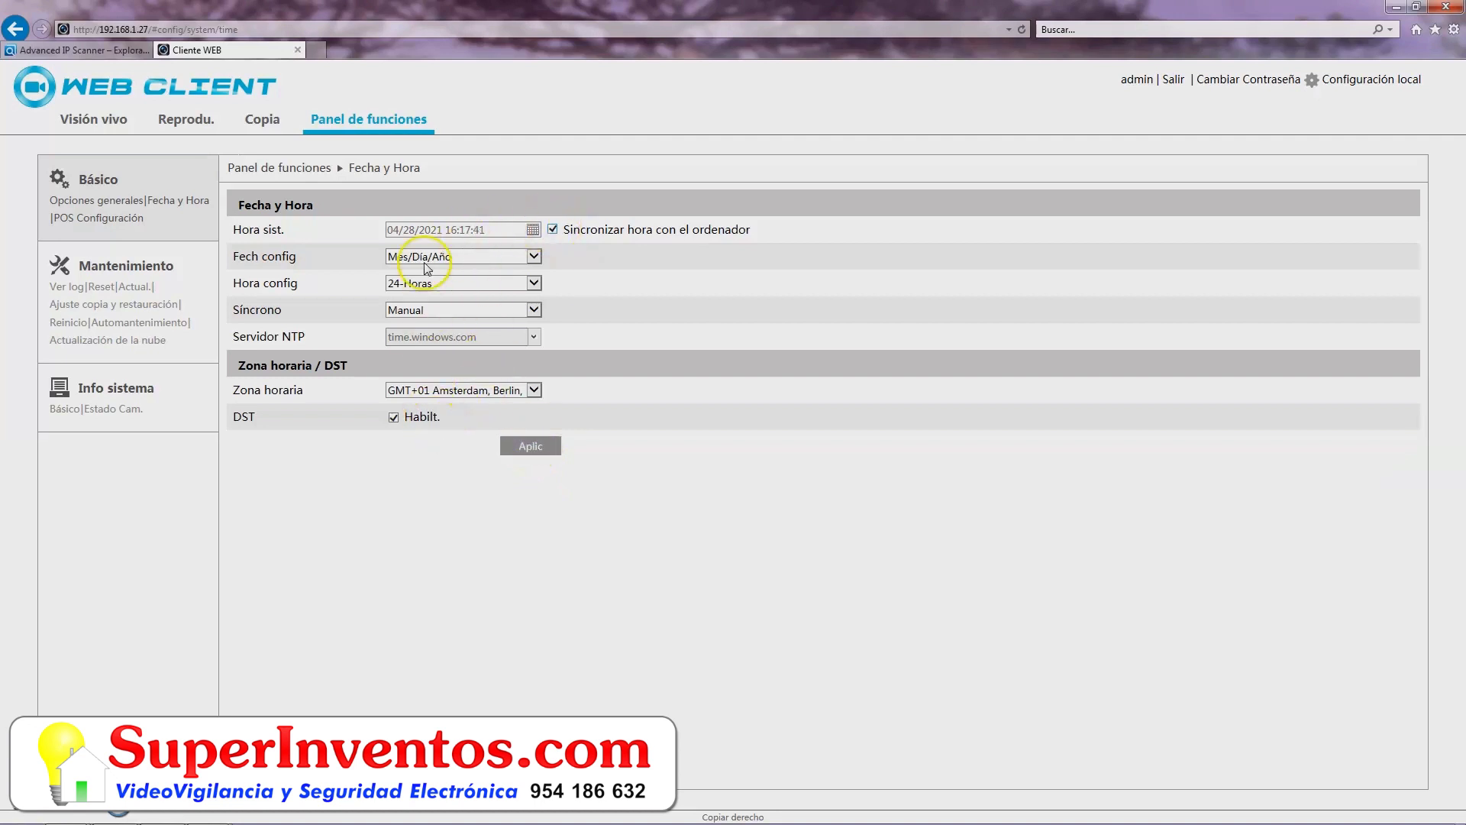
# - Select the GMT+01 Amsterdam, Berlin, Rome, Spain, Stockholm, Warsaw time zone and apply the date and time settings
pyautogui.click(469, 391)
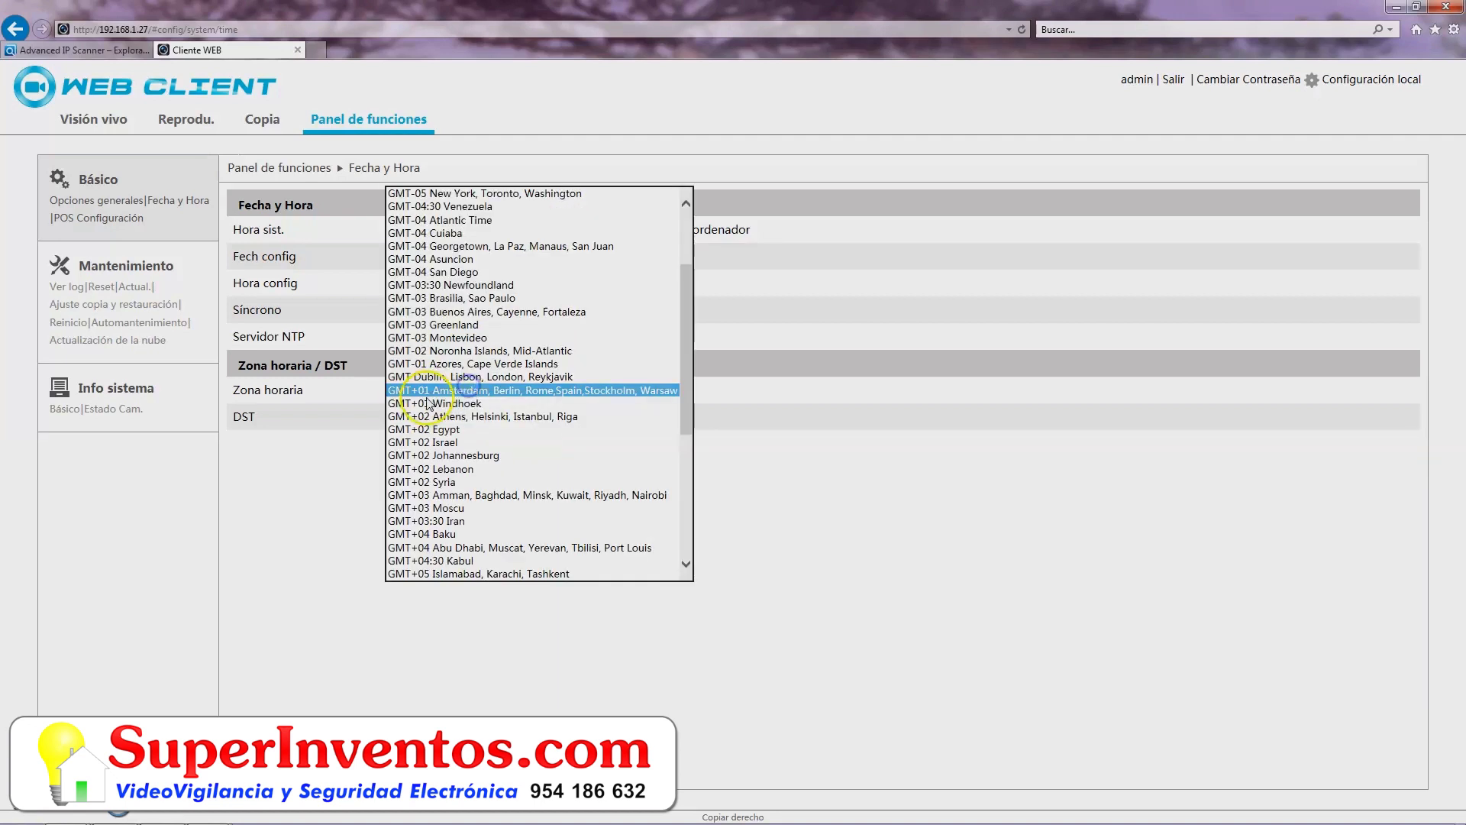
pyautogui.click(446, 391)
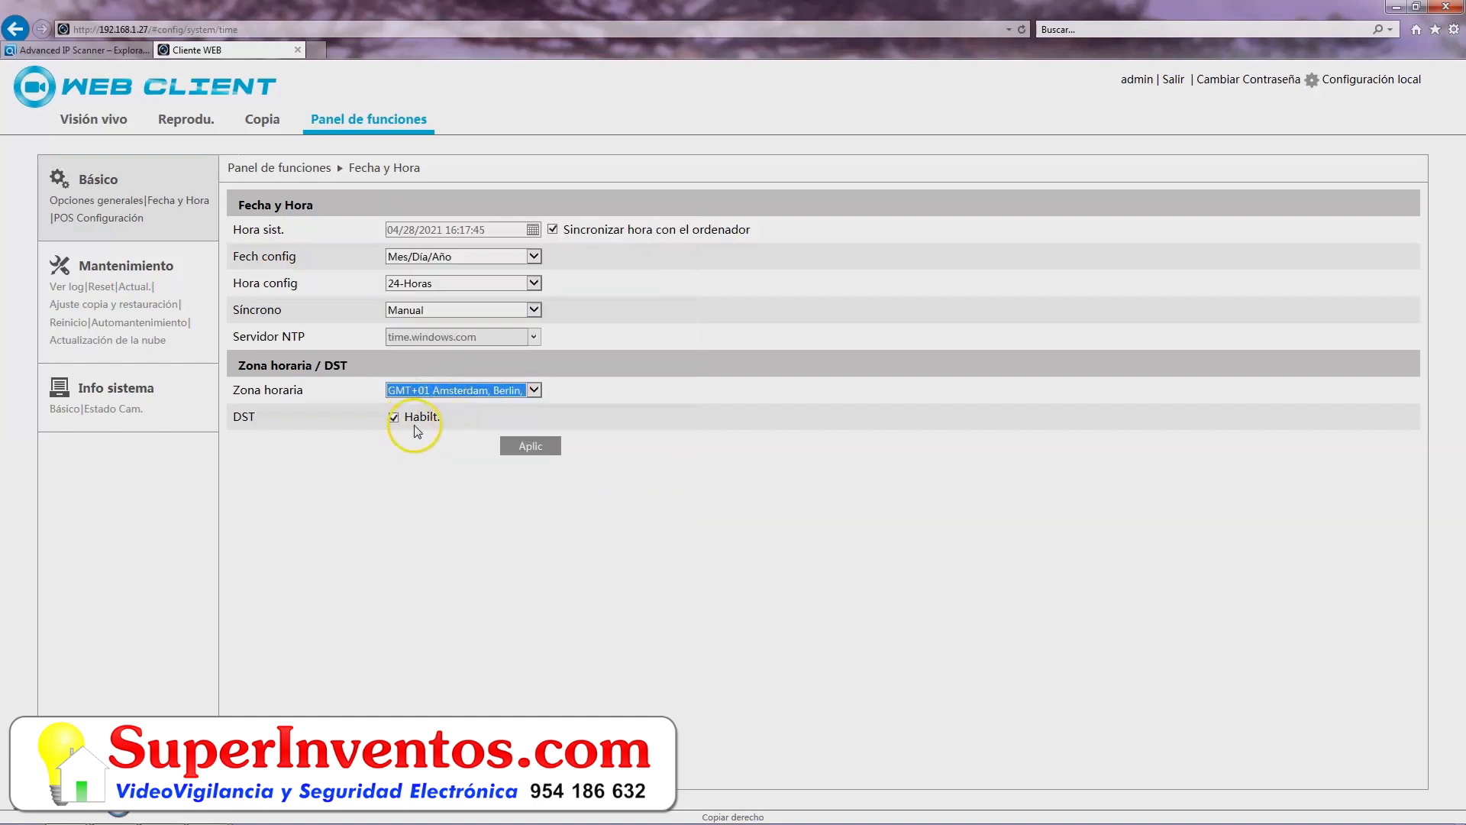
pyautogui.click(524, 448)
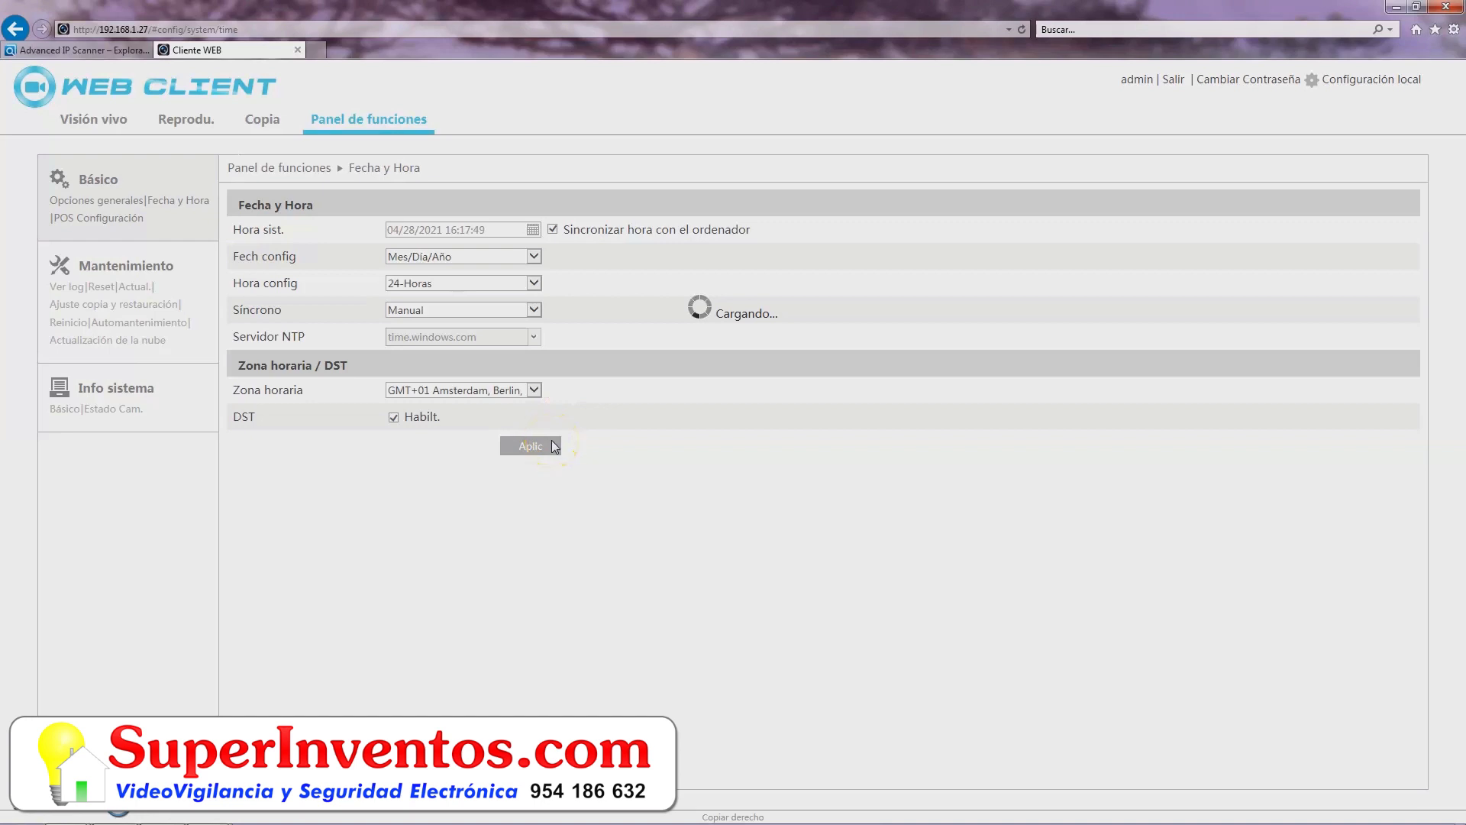
pyautogui.click(821, 482)
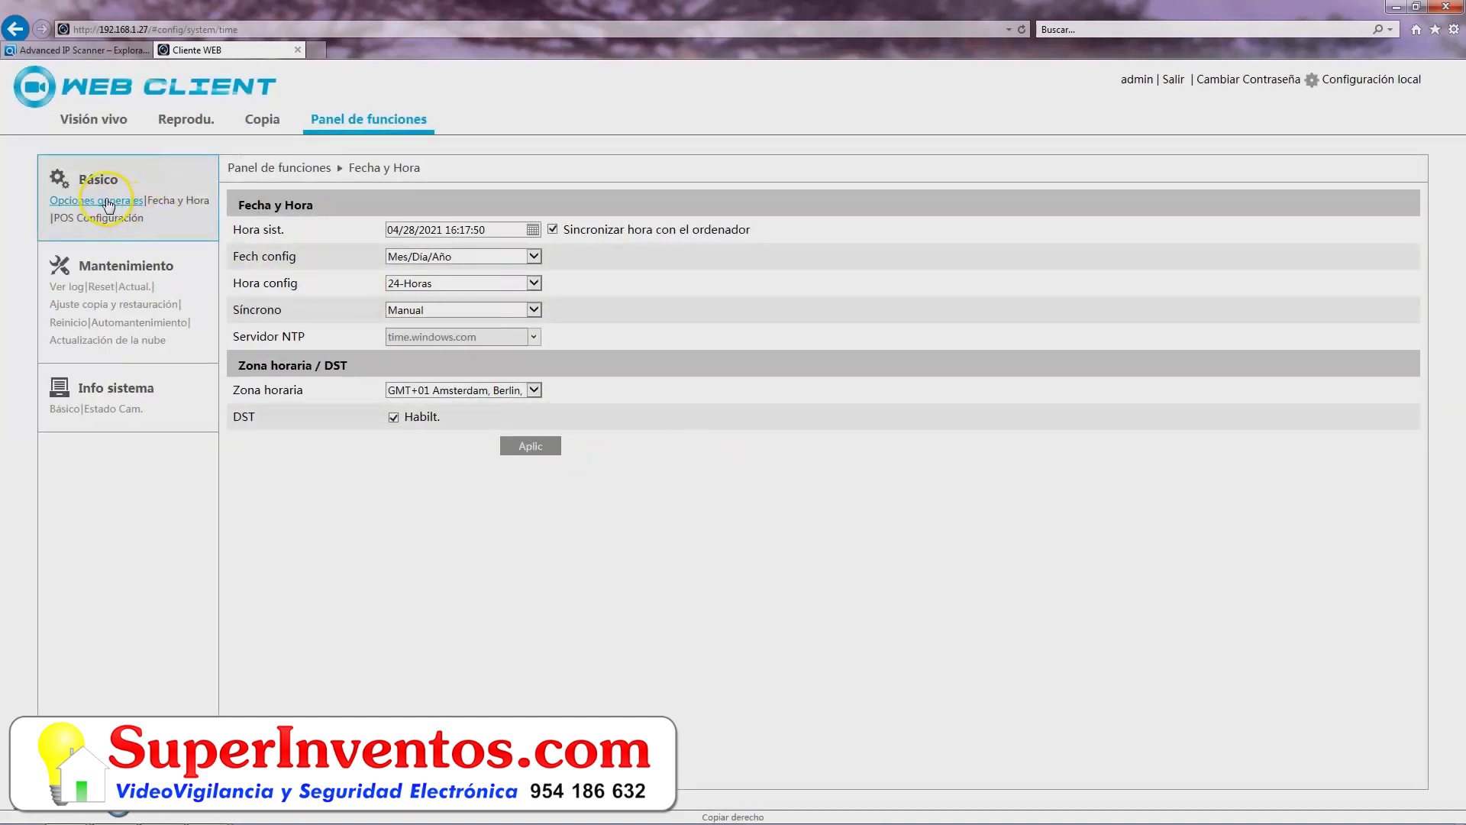
# - Go to the camera settings, view the camera management list, and open the access signal configuration (Config señal de acceso)
pyautogui.click(276, 166)
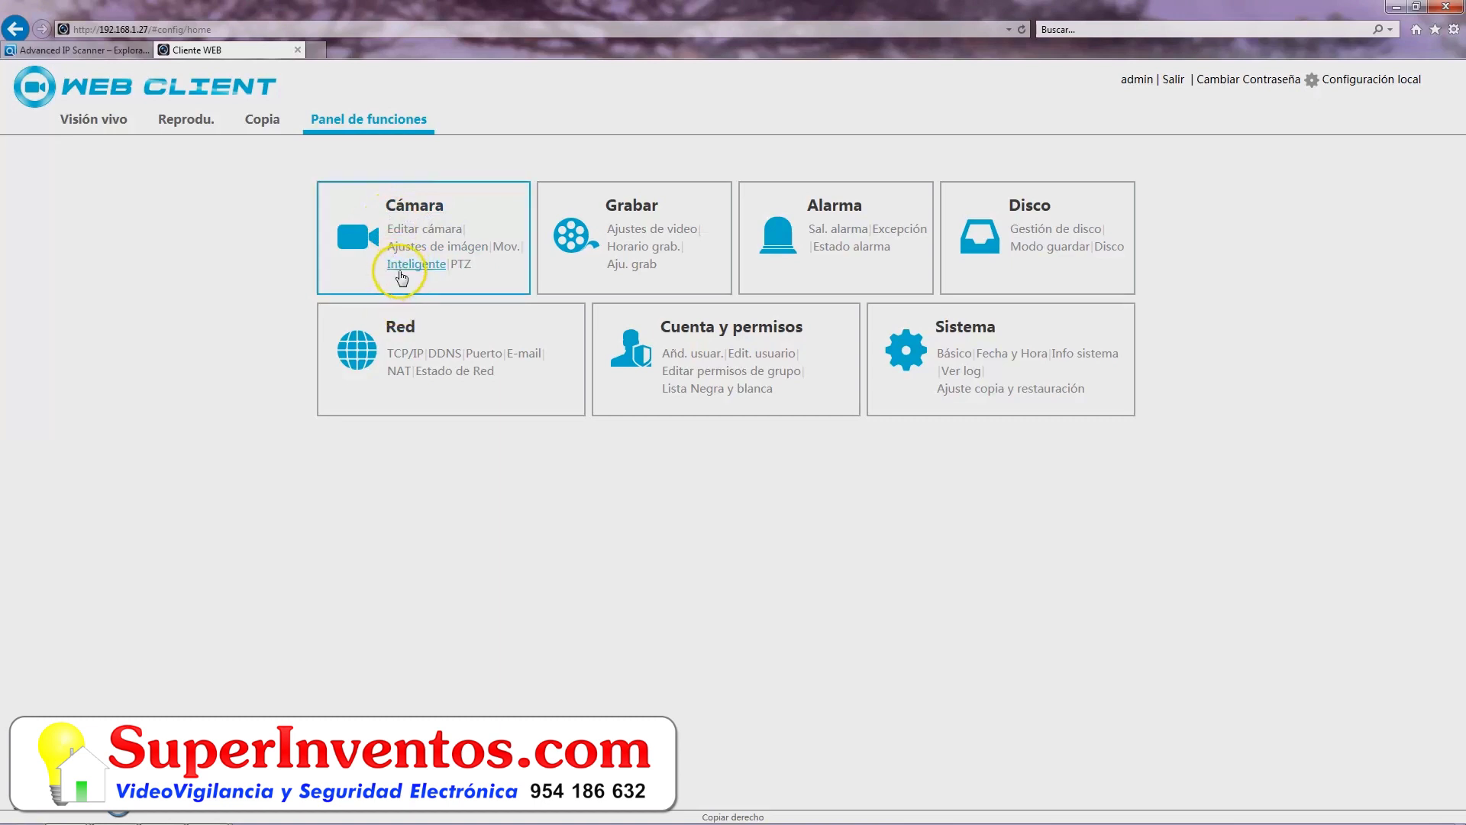
pyautogui.click(411, 208)
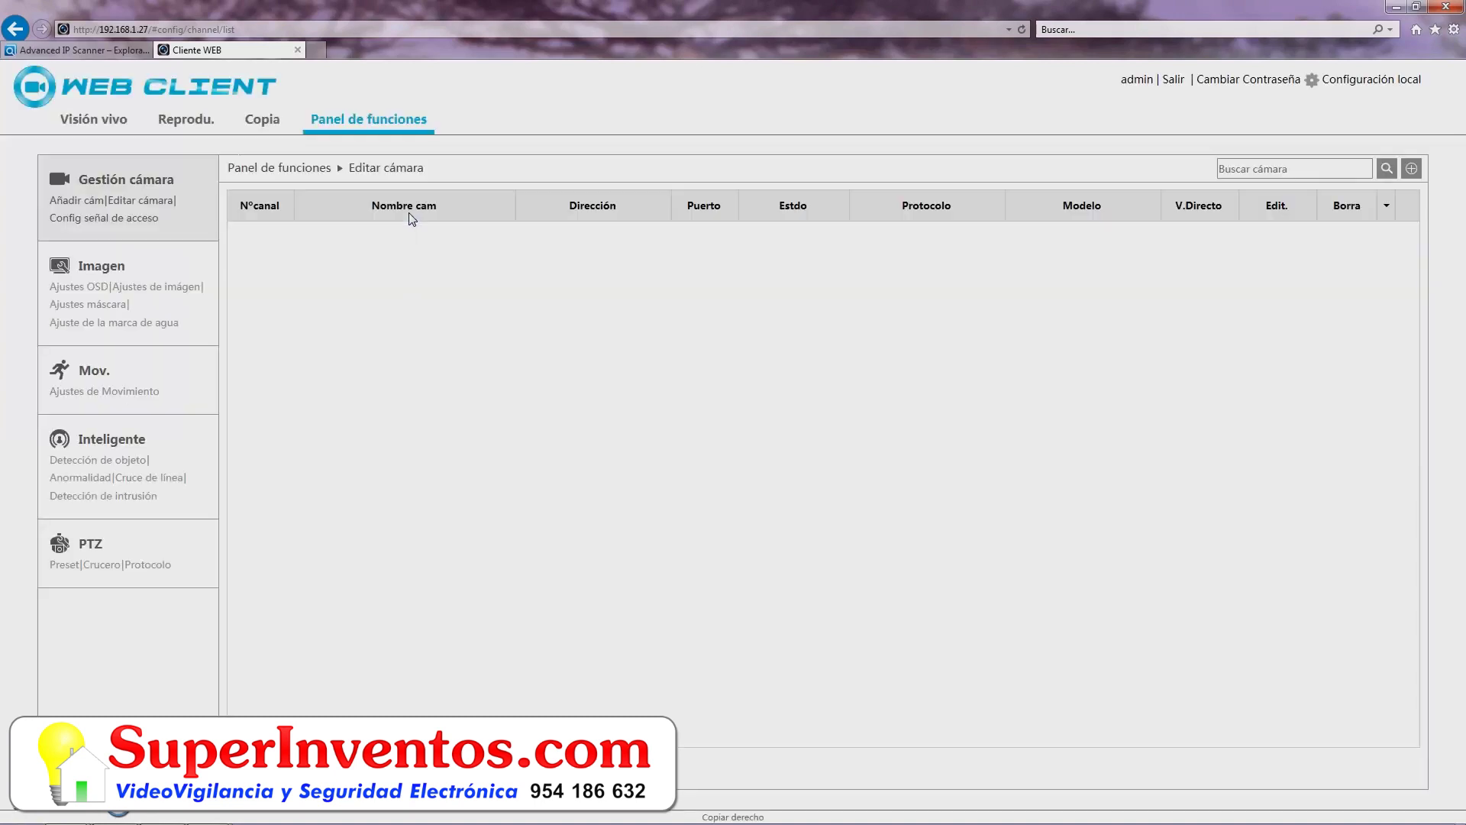
pyautogui.click(202, 196)
pyautogui.click(153, 181)
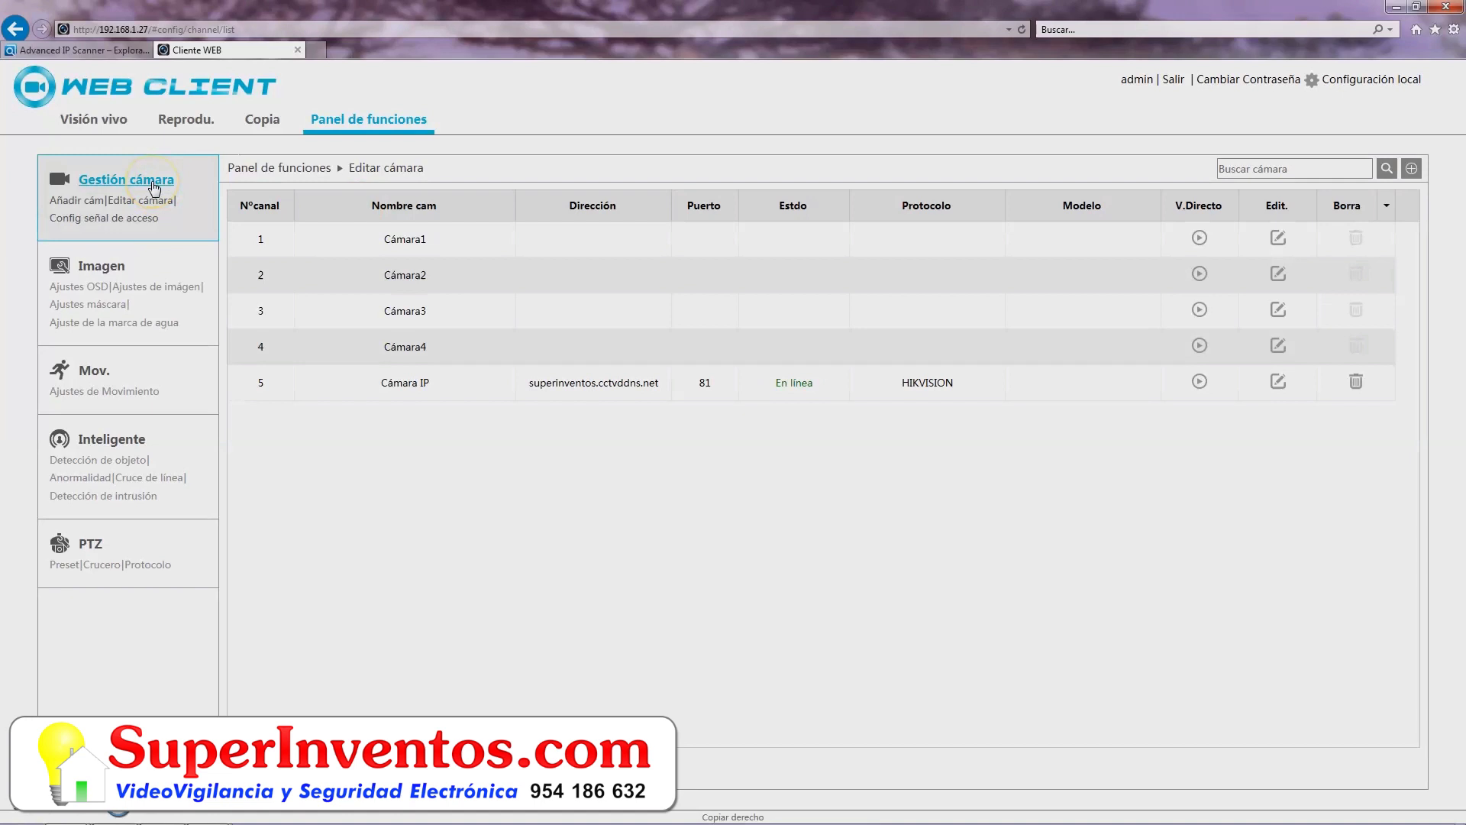
pyautogui.click(153, 184)
pyautogui.click(103, 224)
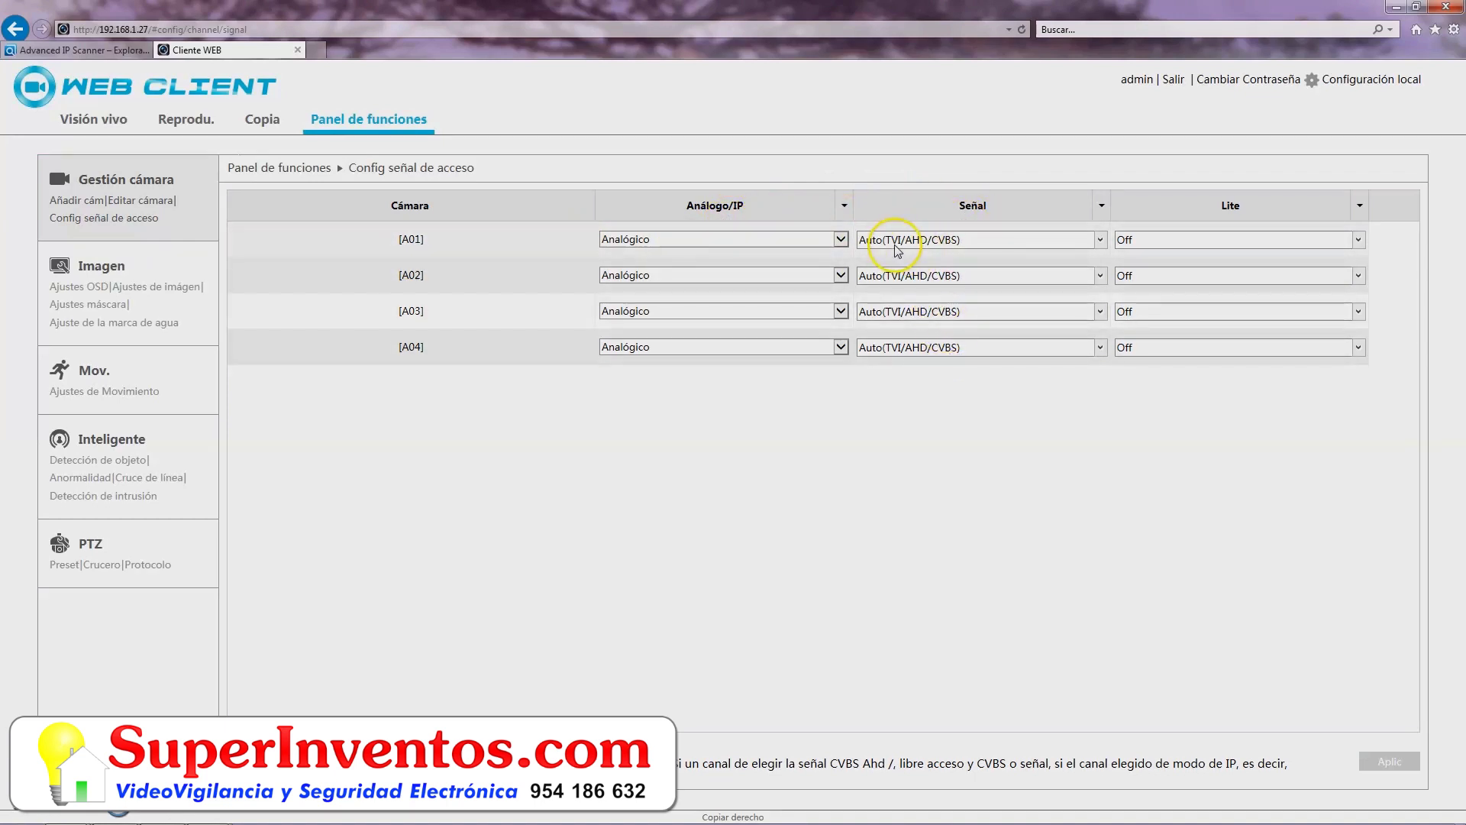
# - Try the AHD/CVBS and TVI/CVBS signal types on channel A01, and return it to Auto(TVI/AHD/CVBS)
pyautogui.click(1100, 241)
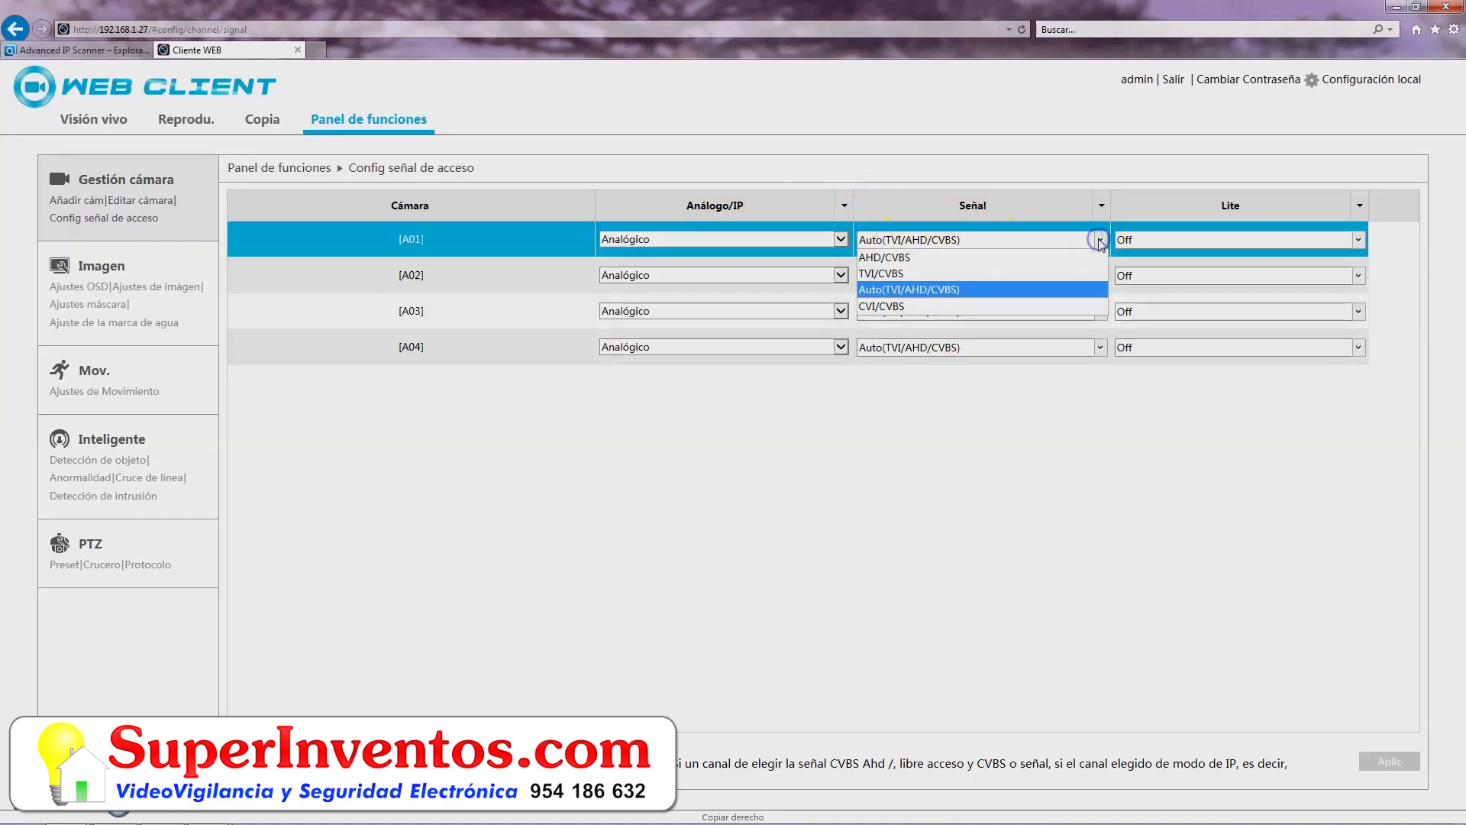
pyautogui.click(901, 259)
pyautogui.click(903, 241)
pyautogui.click(891, 273)
pyautogui.click(884, 241)
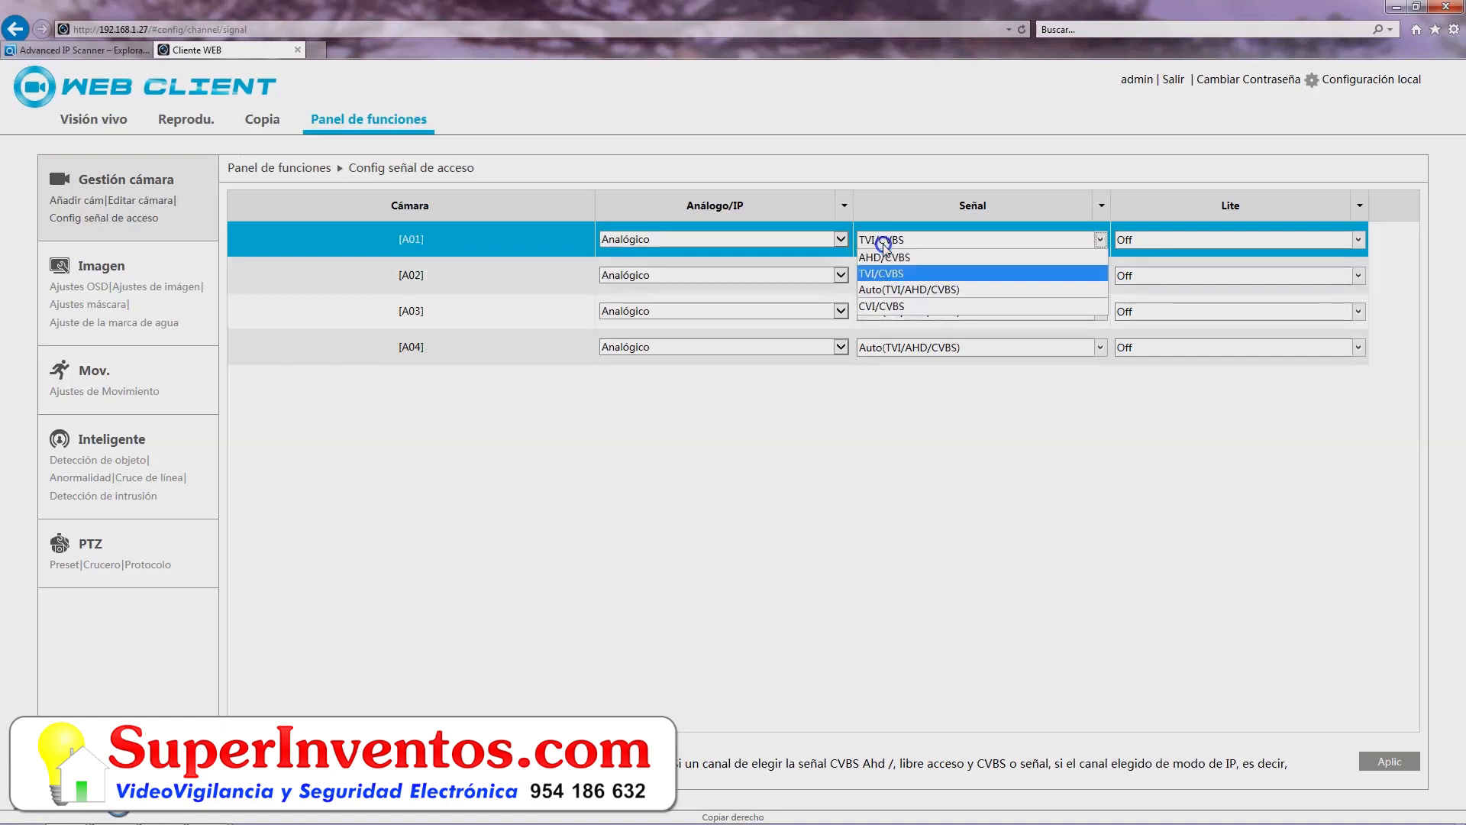
pyautogui.click(882, 289)
# - Examine the Analógico and IP input options for channel A01, keeping Analógico
pyautogui.click(663, 242)
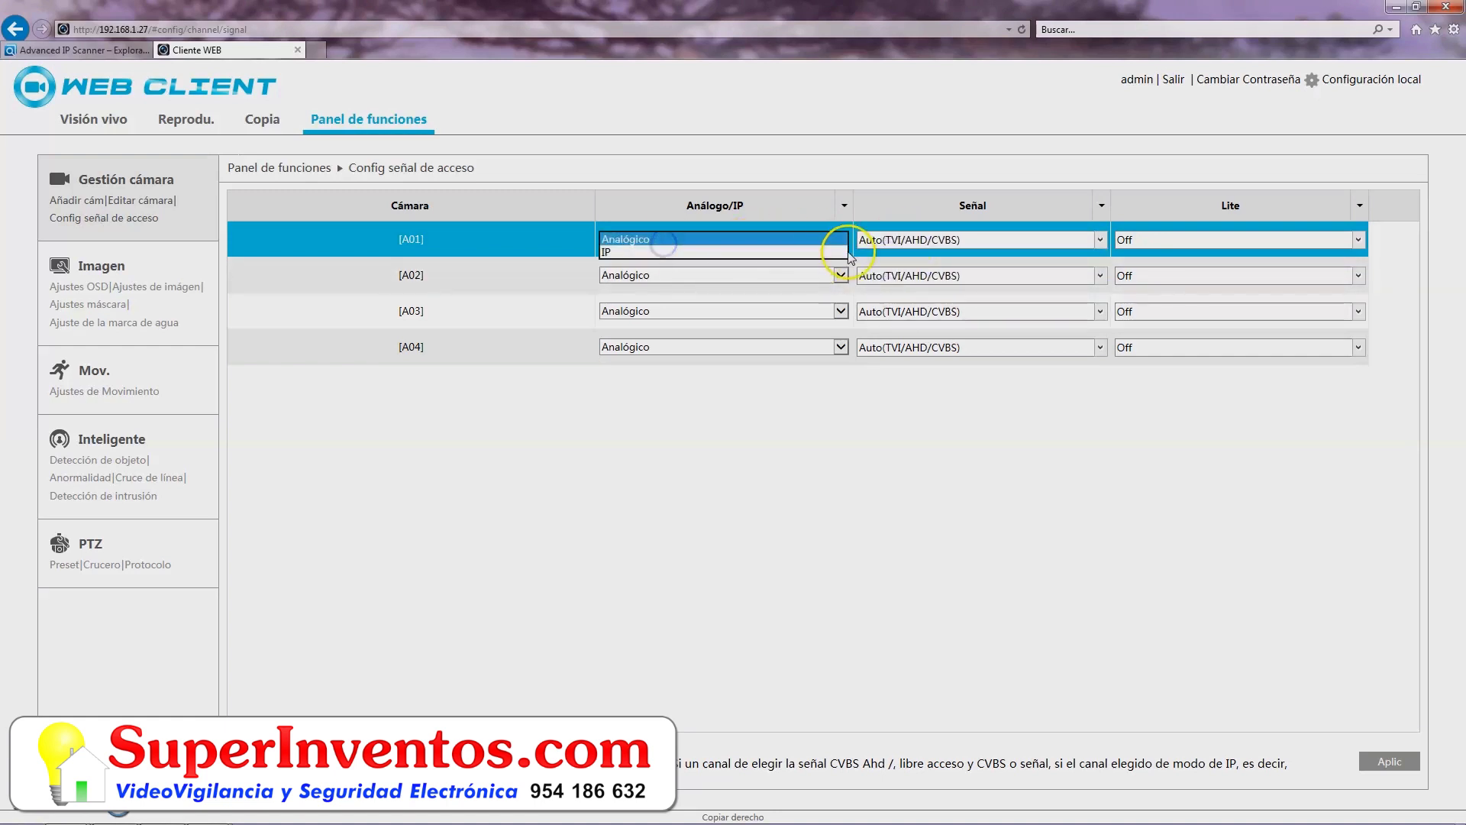
pyautogui.click(760, 240)
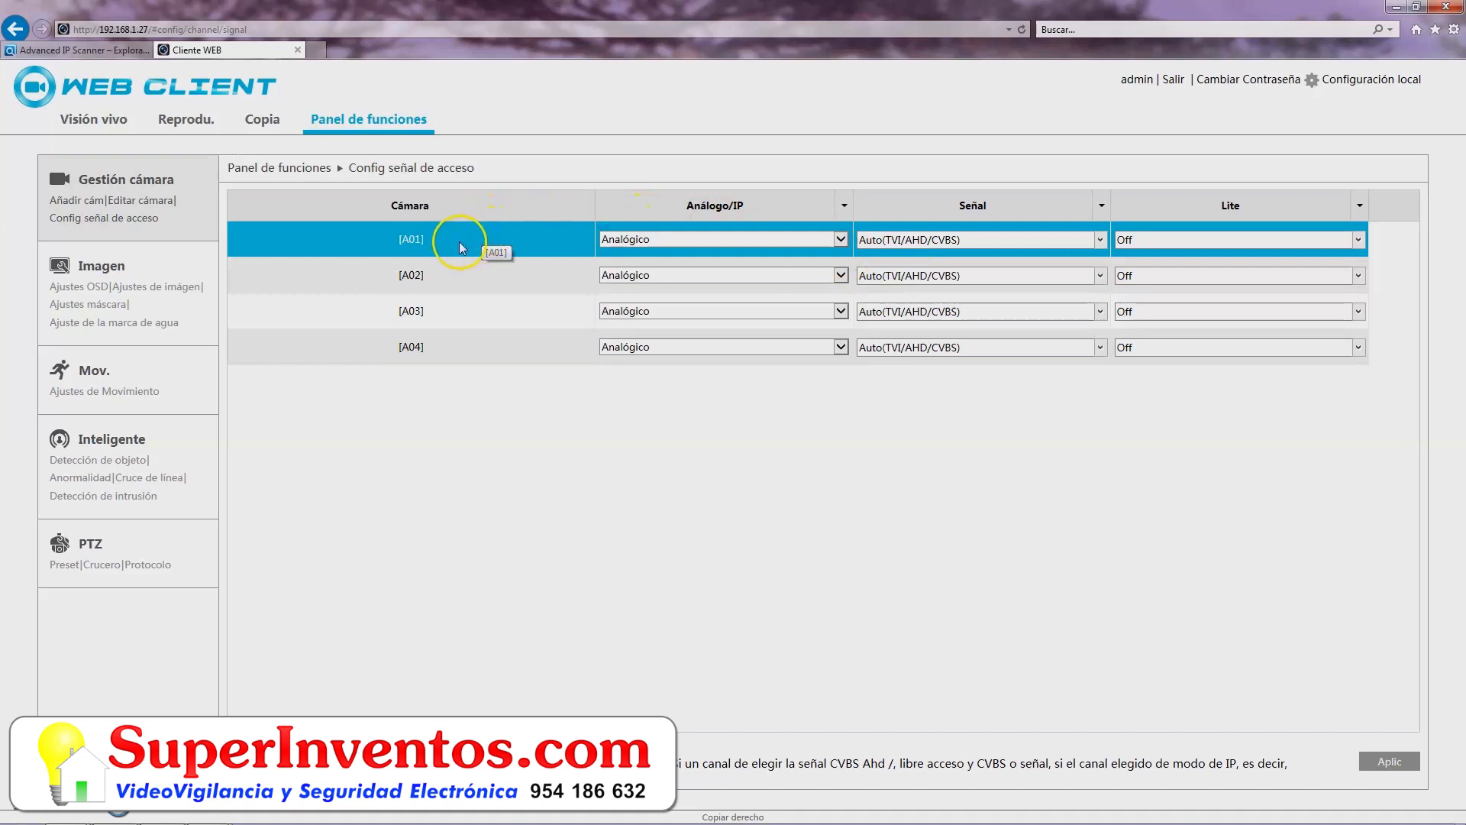
pyautogui.click(635, 242)
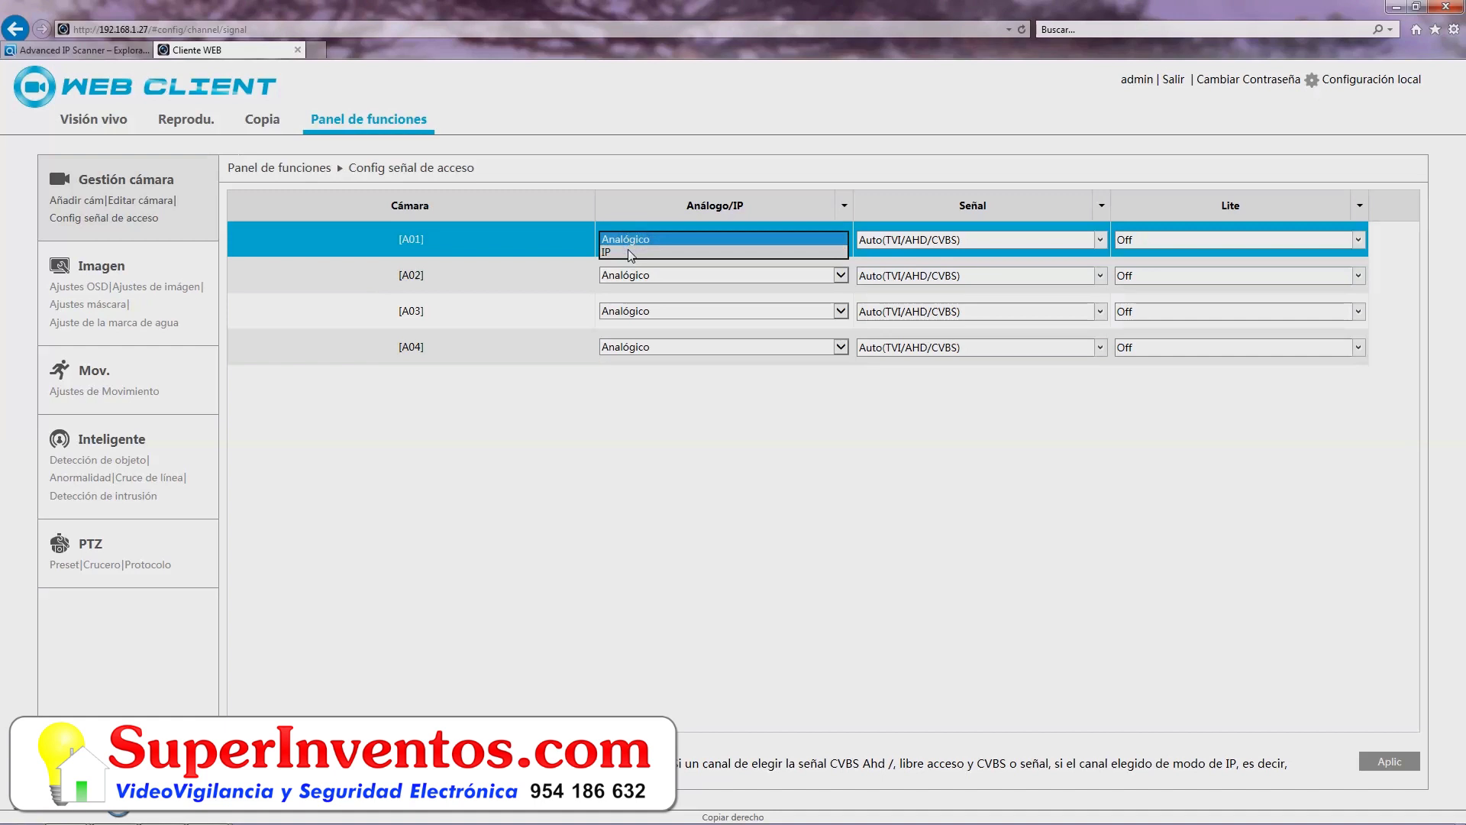
pyautogui.click(493, 243)
# - Try switching channel A02 to IP, and return to the function panel without applying the change
pyautogui.click(639, 279)
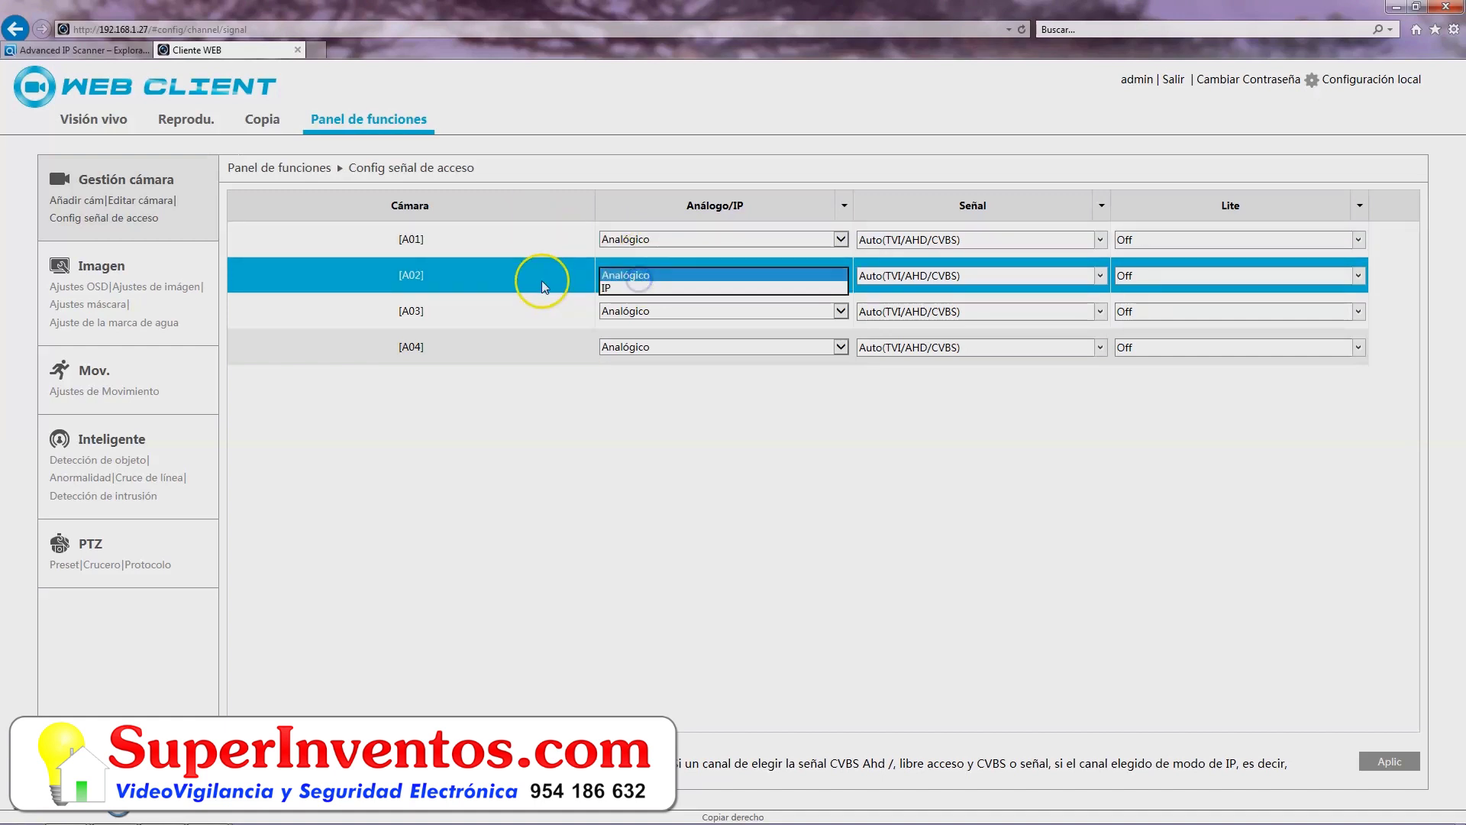
pyautogui.click(645, 289)
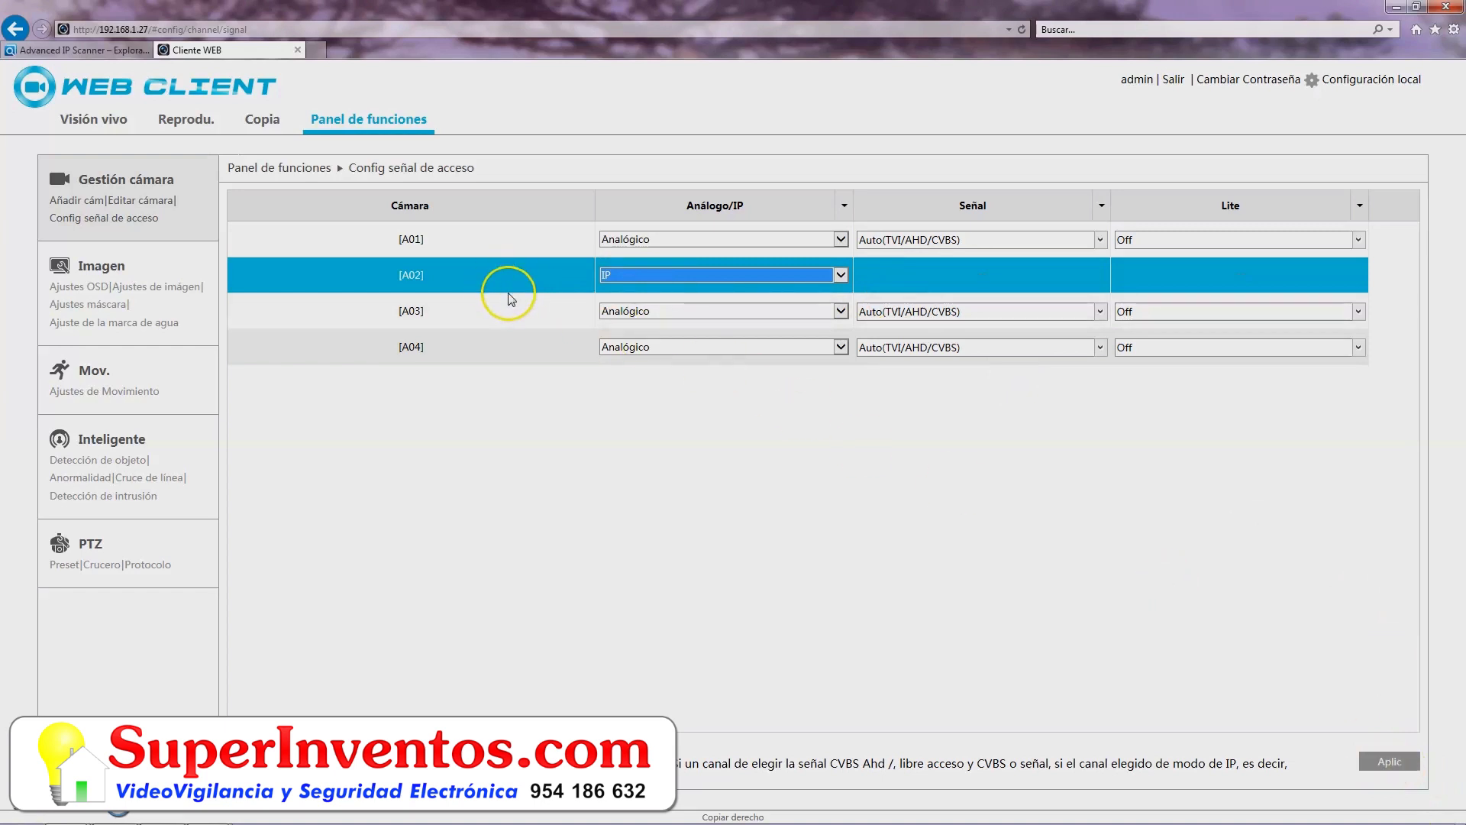
pyautogui.click(268, 170)
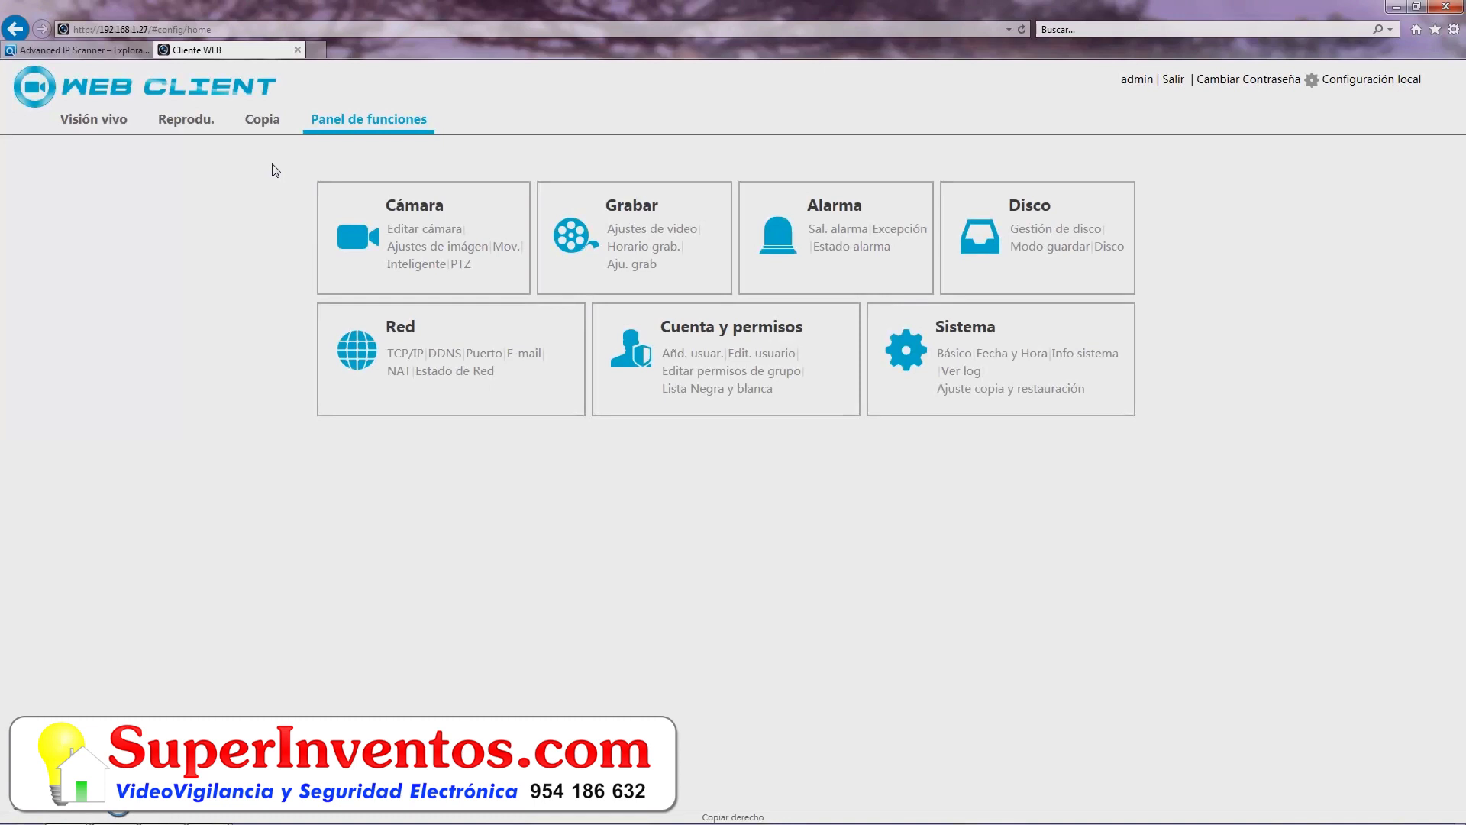
# - View the recorder's disk management page (Gestión de disco) and return to the function panel
pyautogui.click(280, 176)
pyautogui.click(1025, 206)
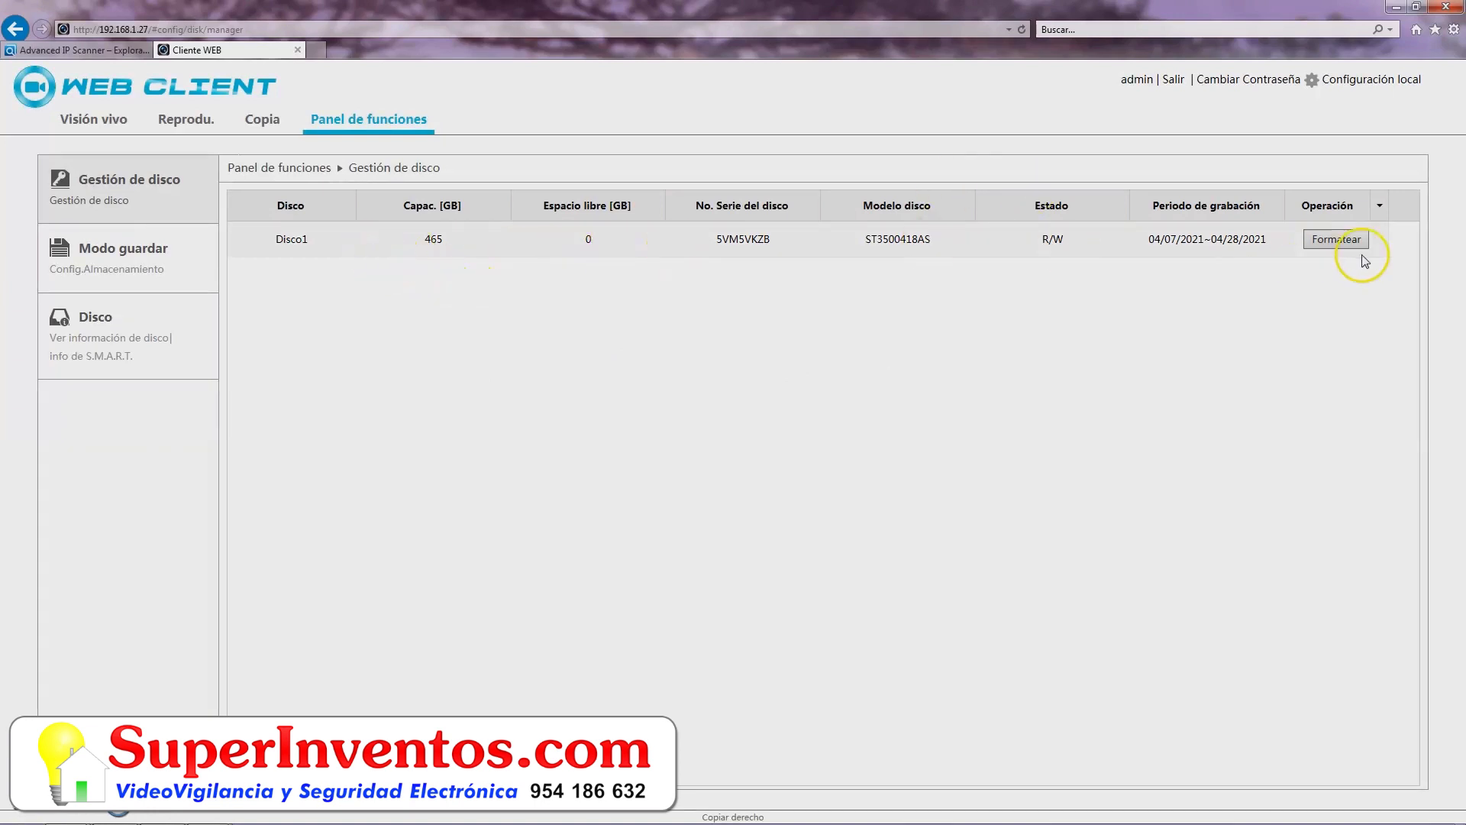
pyautogui.click(270, 170)
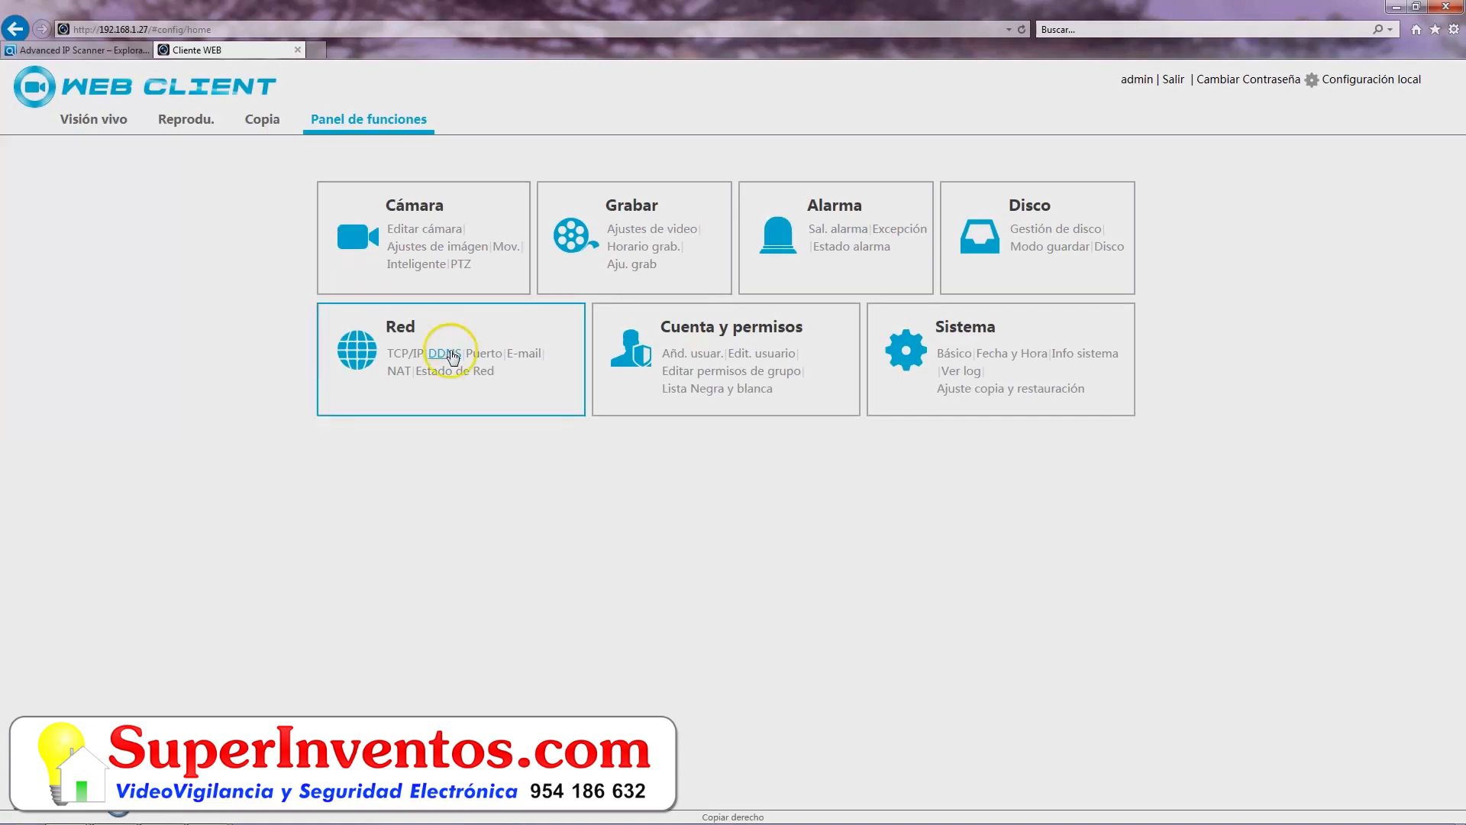
# - In the network TCP/IP settings, try the static IP address 192.168.1.100, and turn automatic IP assignment back on
pyautogui.click(393, 332)
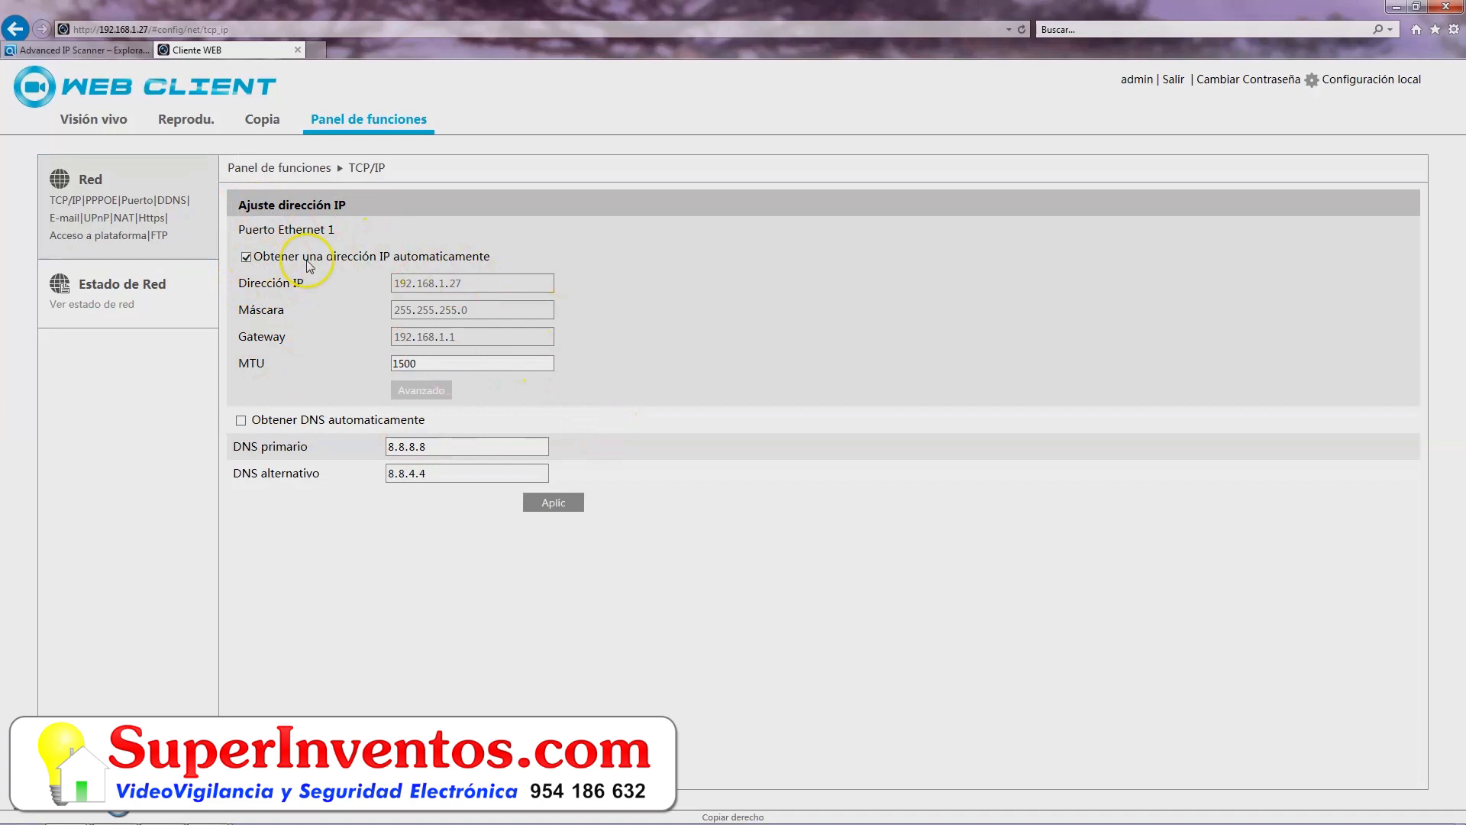
pyautogui.click(246, 258)
pyautogui.click(470, 284)
pyautogui.doubleClick(456, 284)
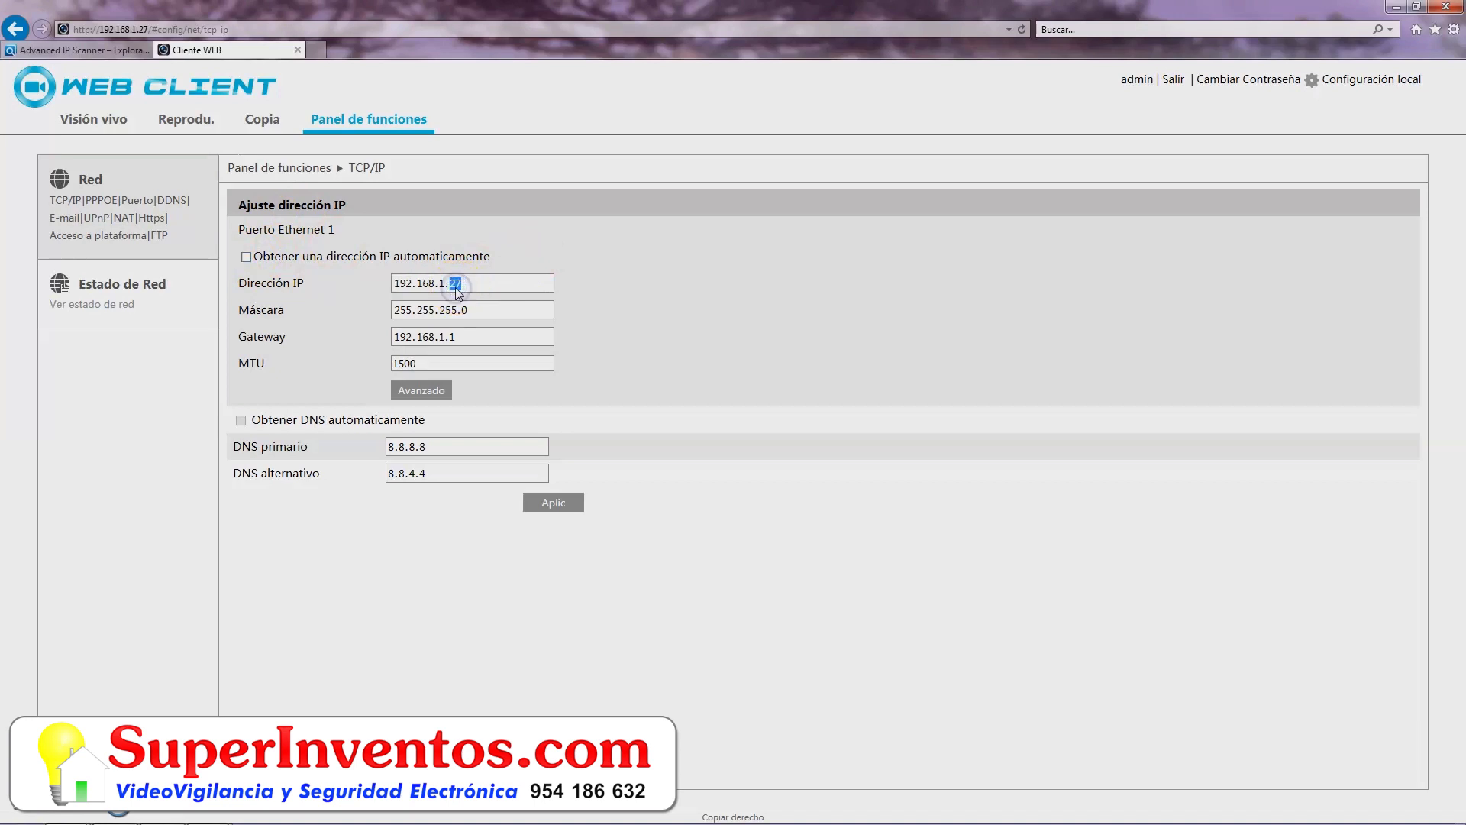
pyautogui.write('100')
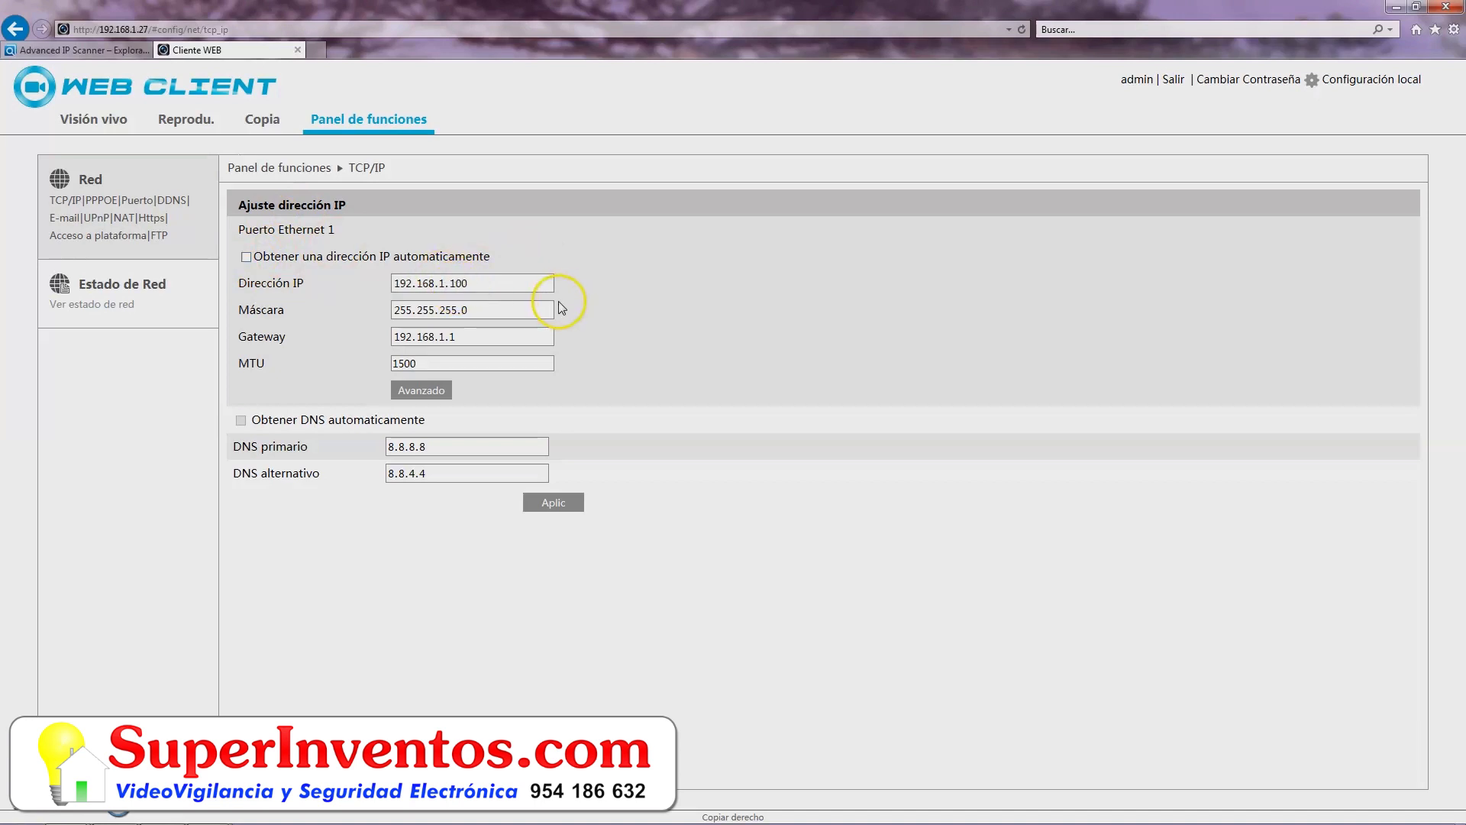
pyautogui.click(565, 502)
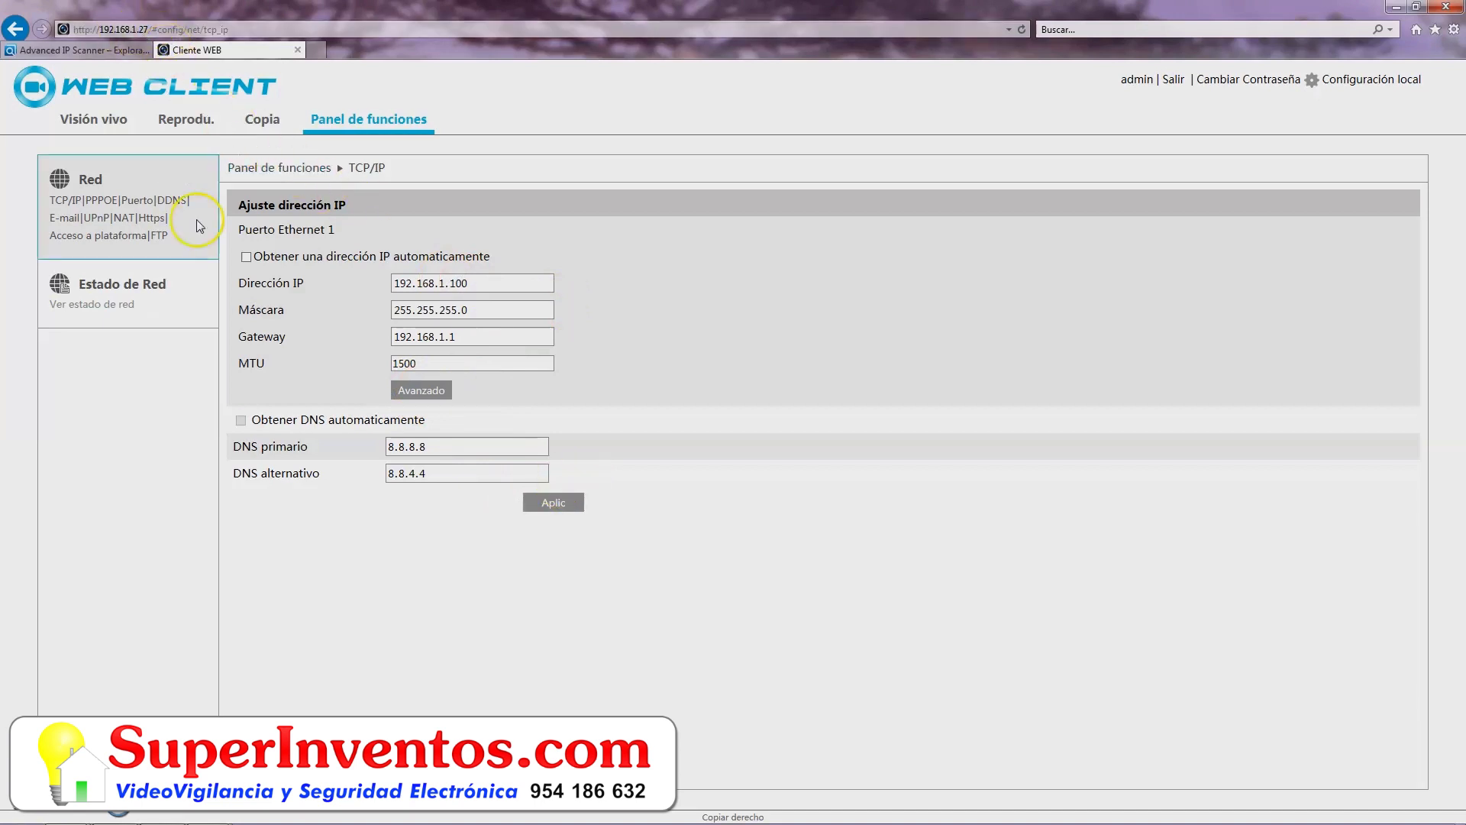
pyautogui.click(246, 258)
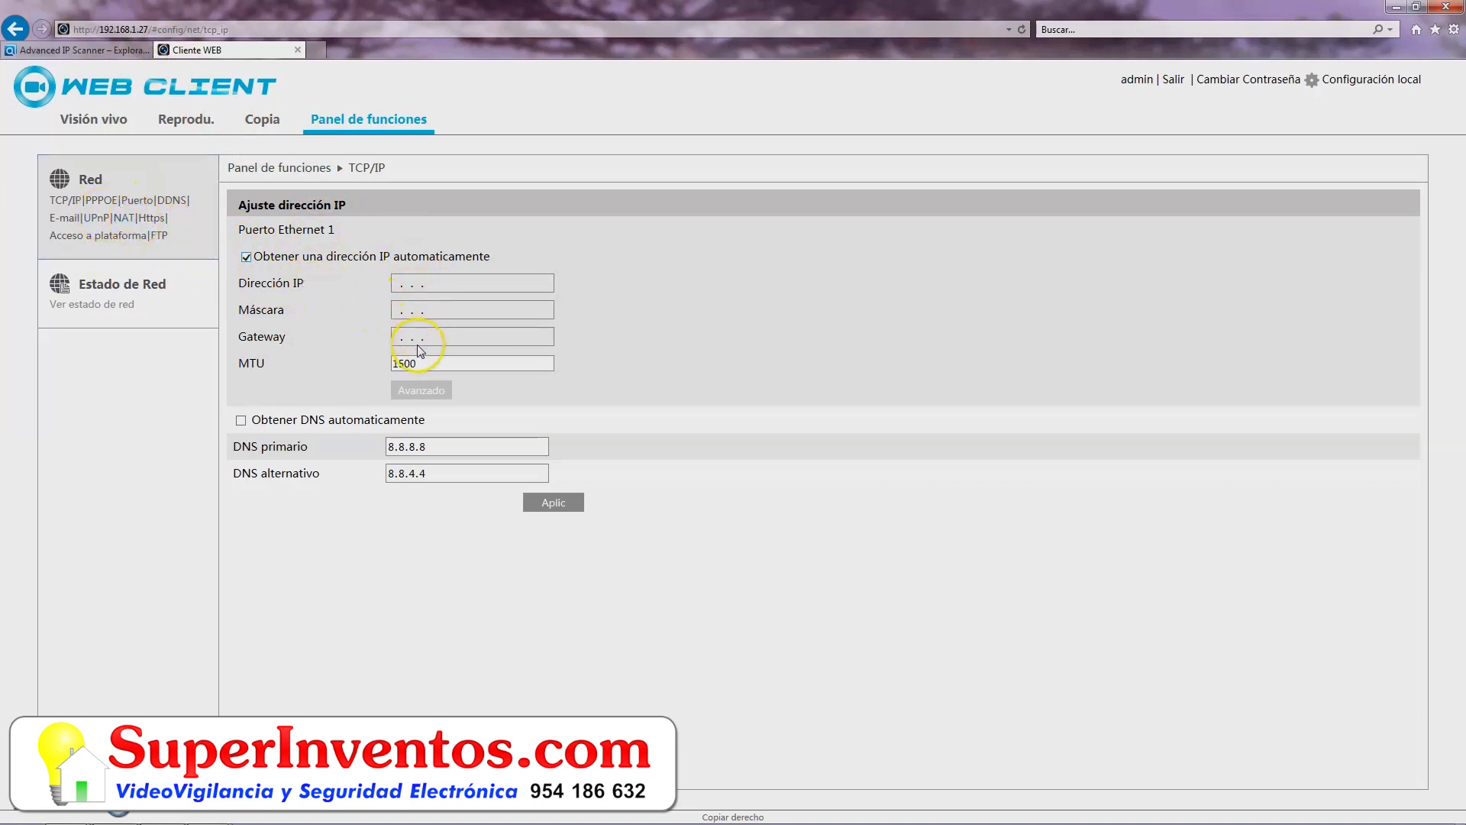
pyautogui.click(126, 221)
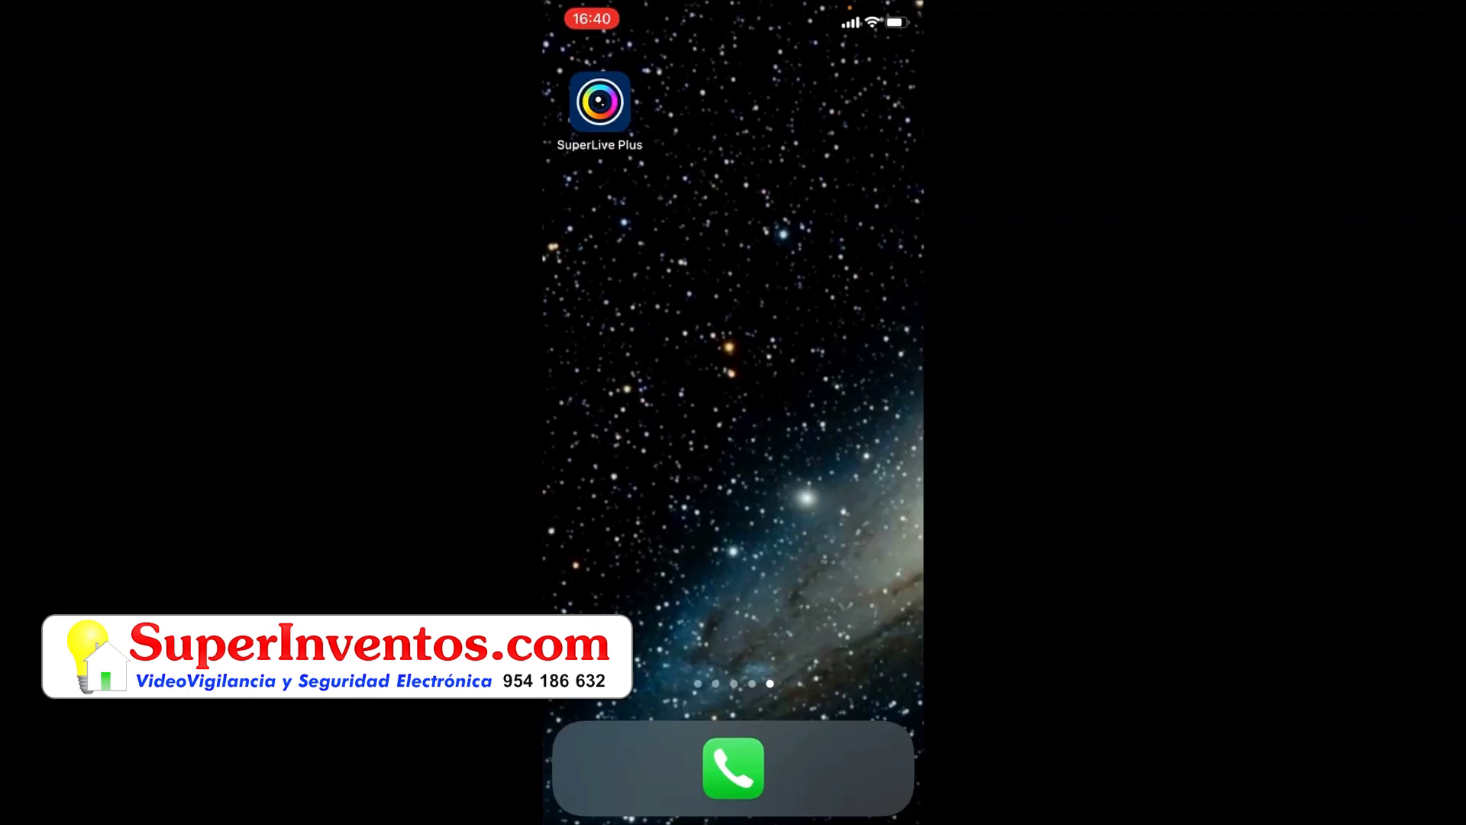
# - Switch to SuperLive Plus on the phone and add a new device to the server list by scanning the recorder's code
pyautogui.click(600, 102)
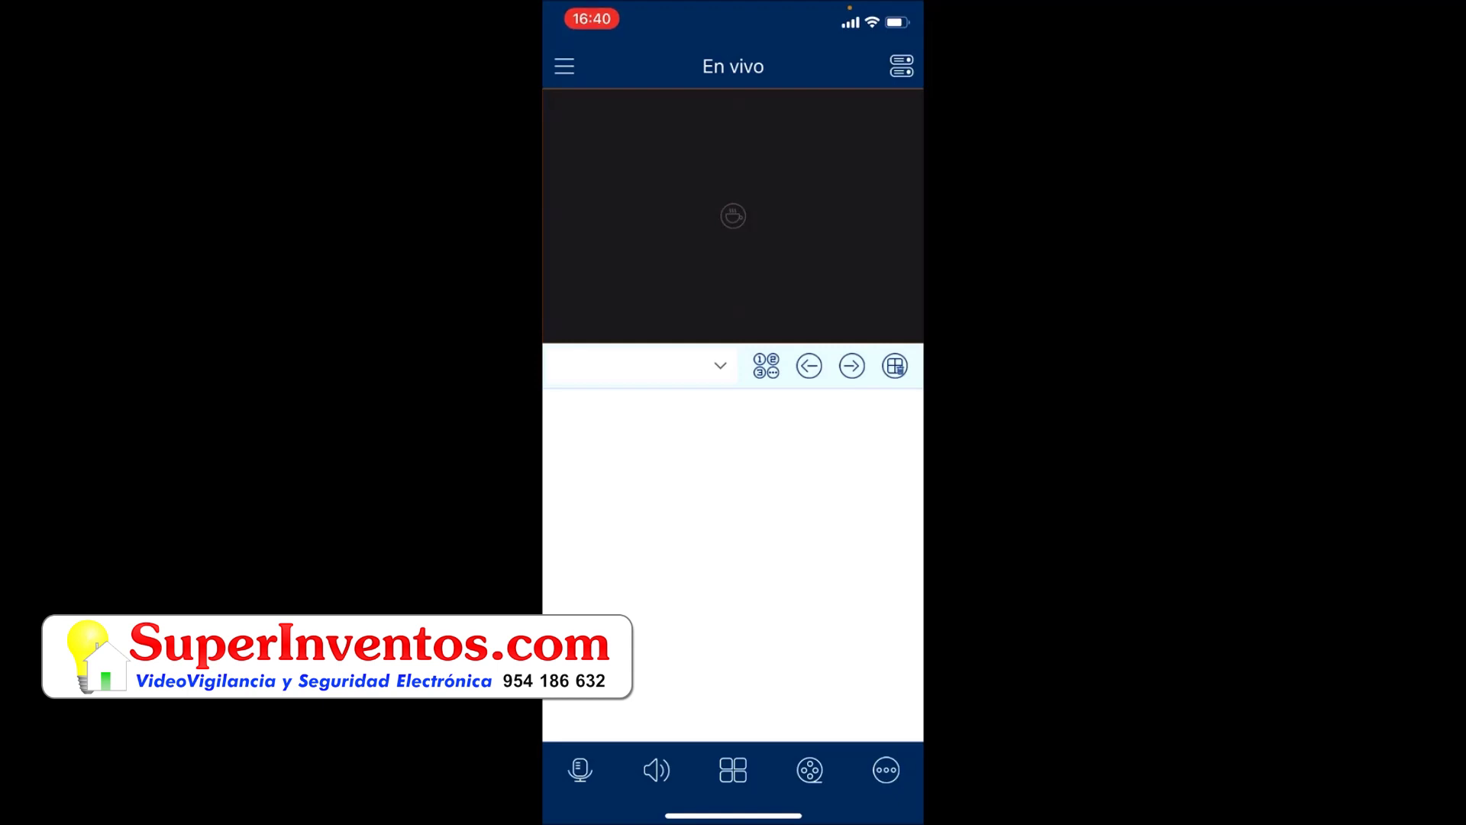
pyautogui.click(564, 66)
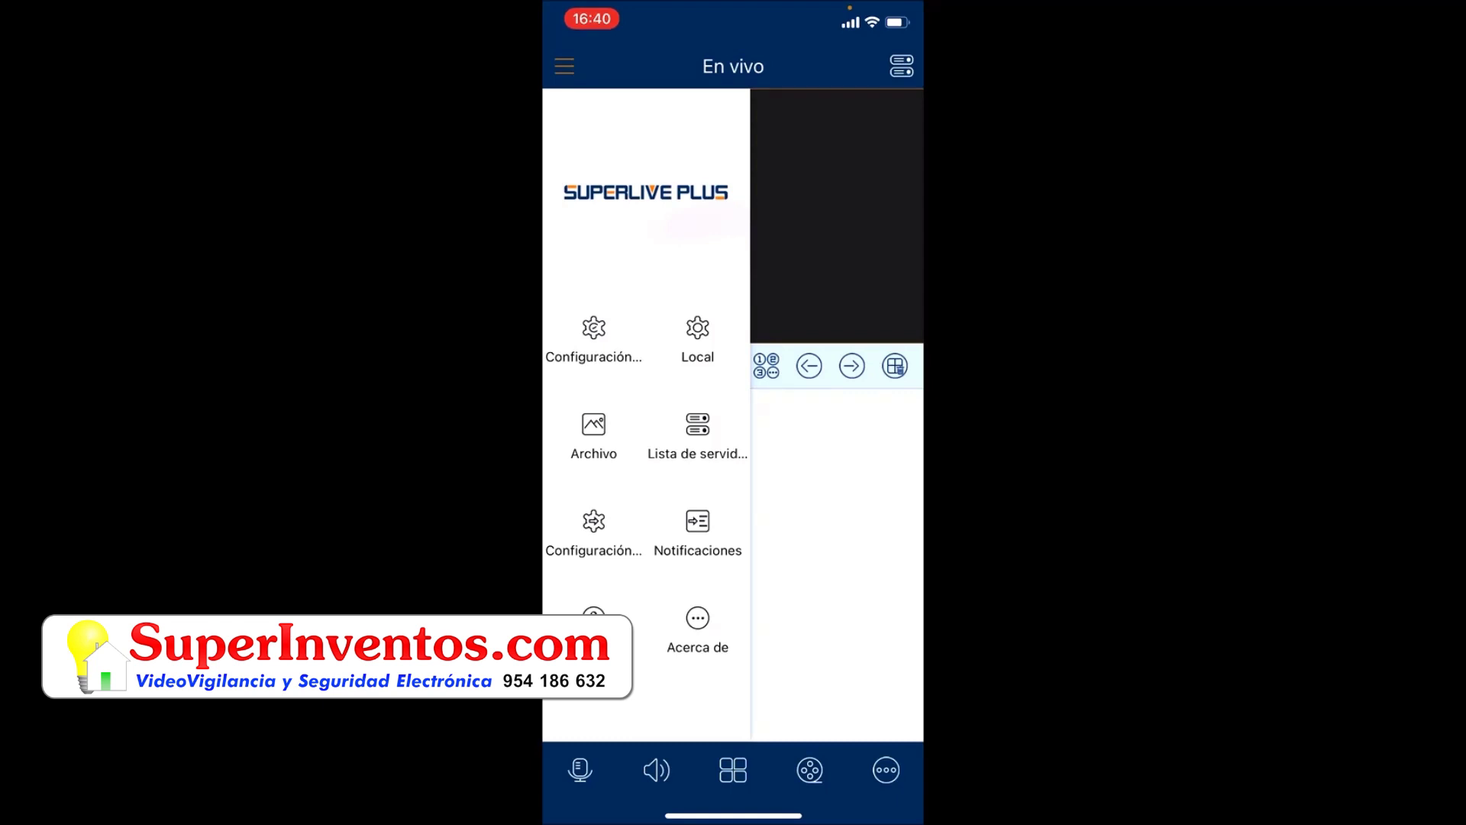
pyautogui.click(698, 432)
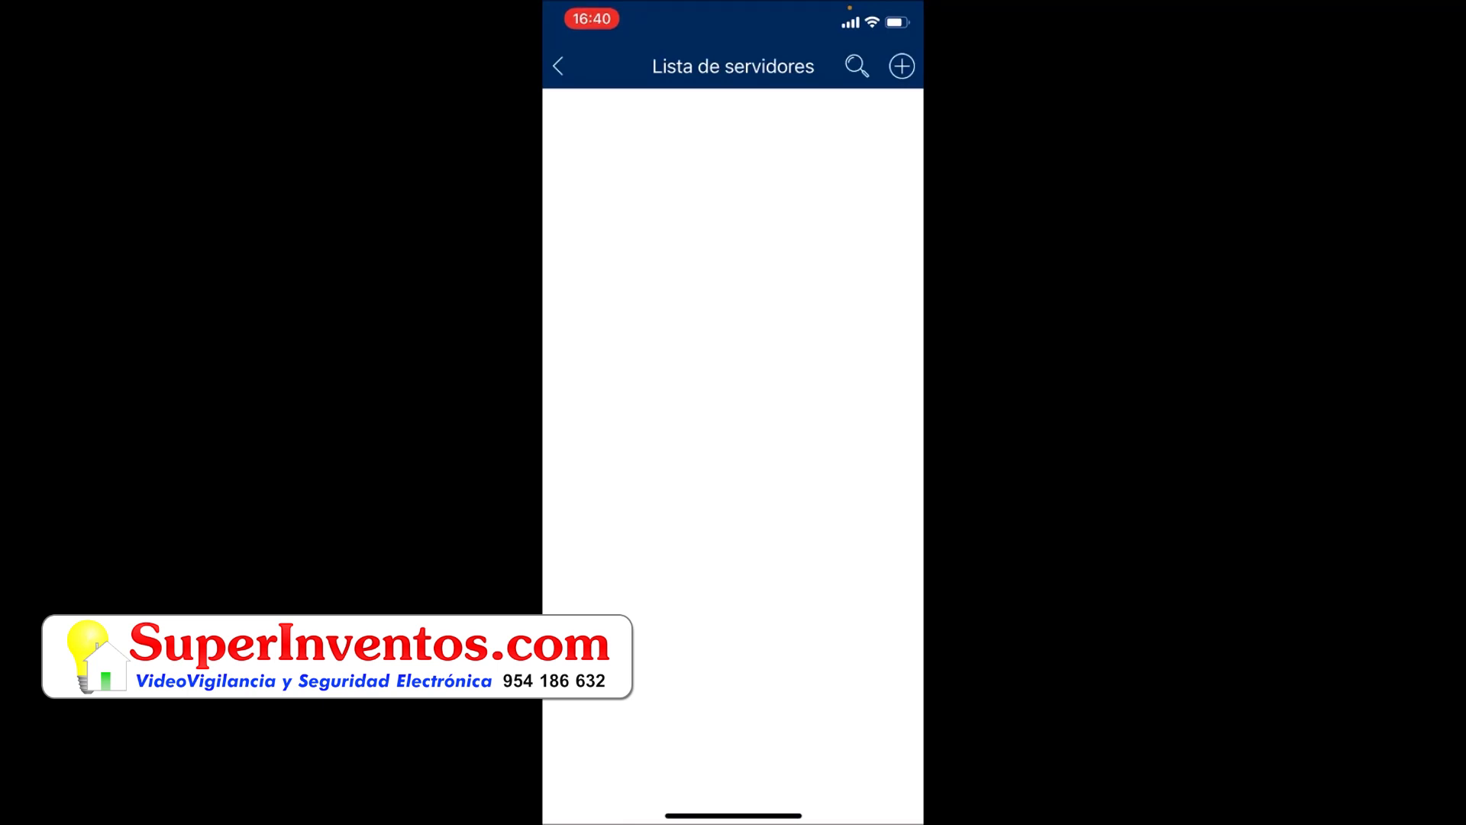
pyautogui.click(902, 66)
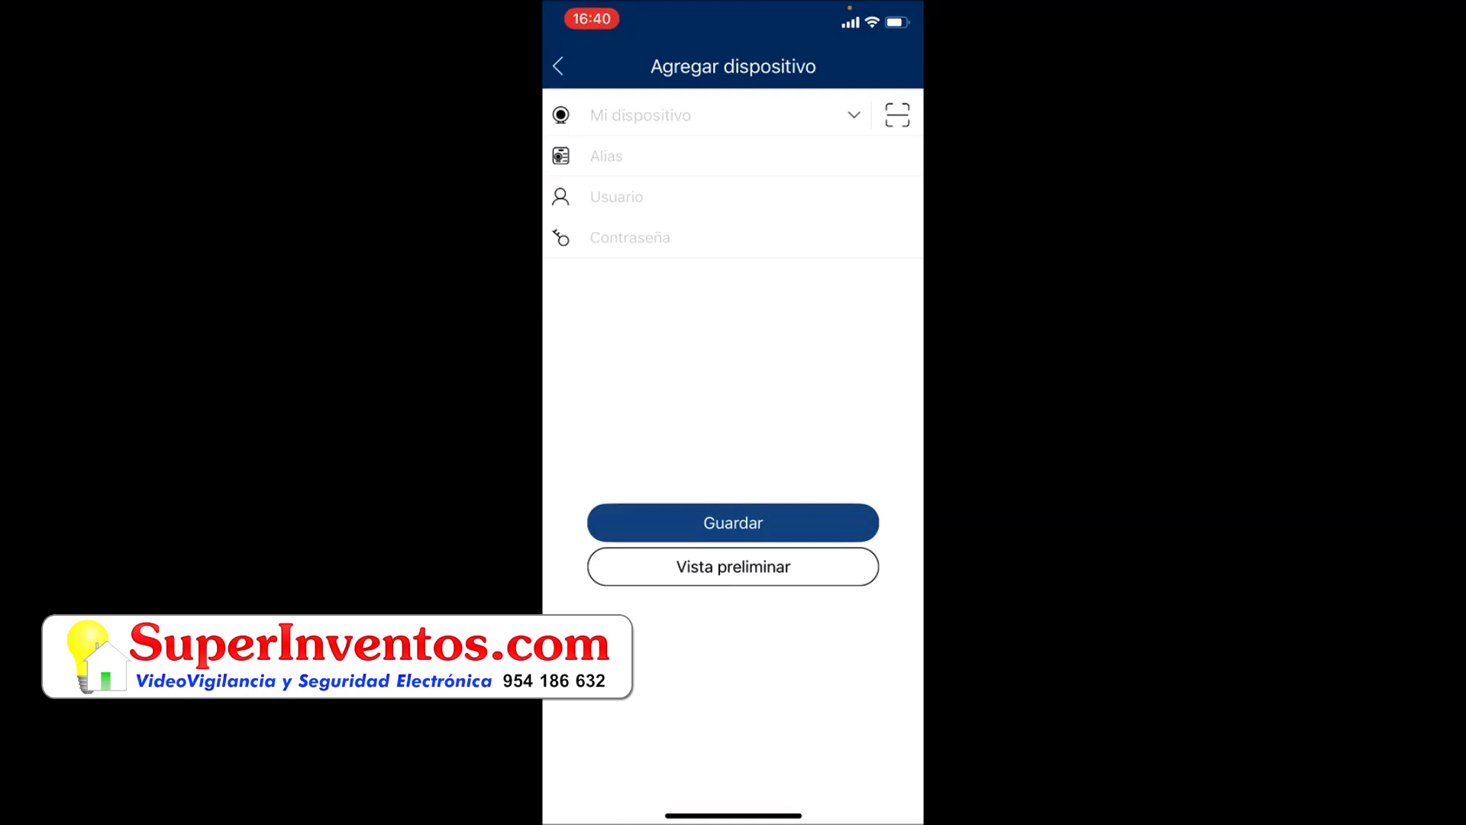
pyautogui.click(897, 115)
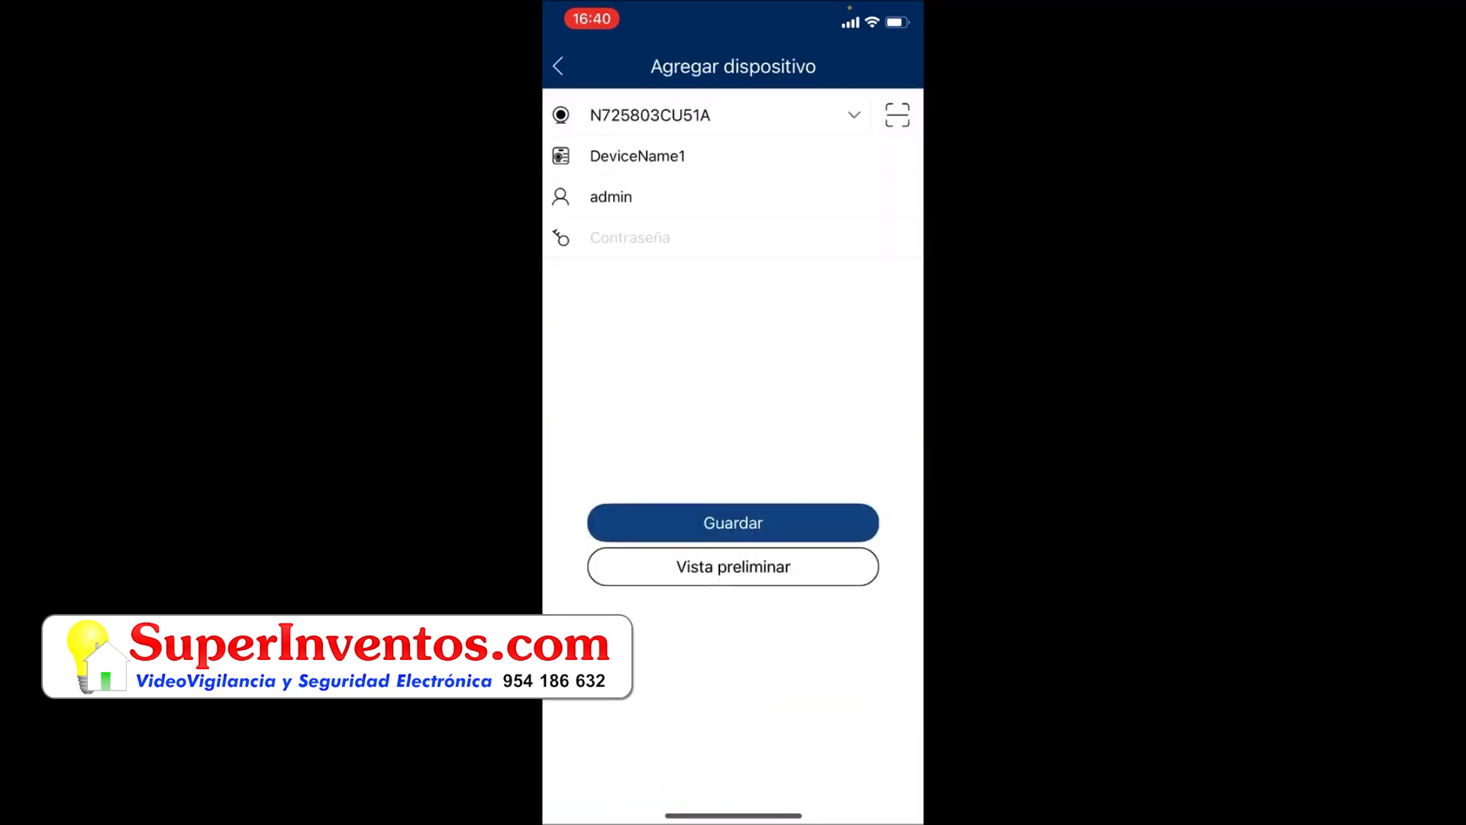
# - Replace the new device's alias with Superinventos
pyautogui.click(686, 156)
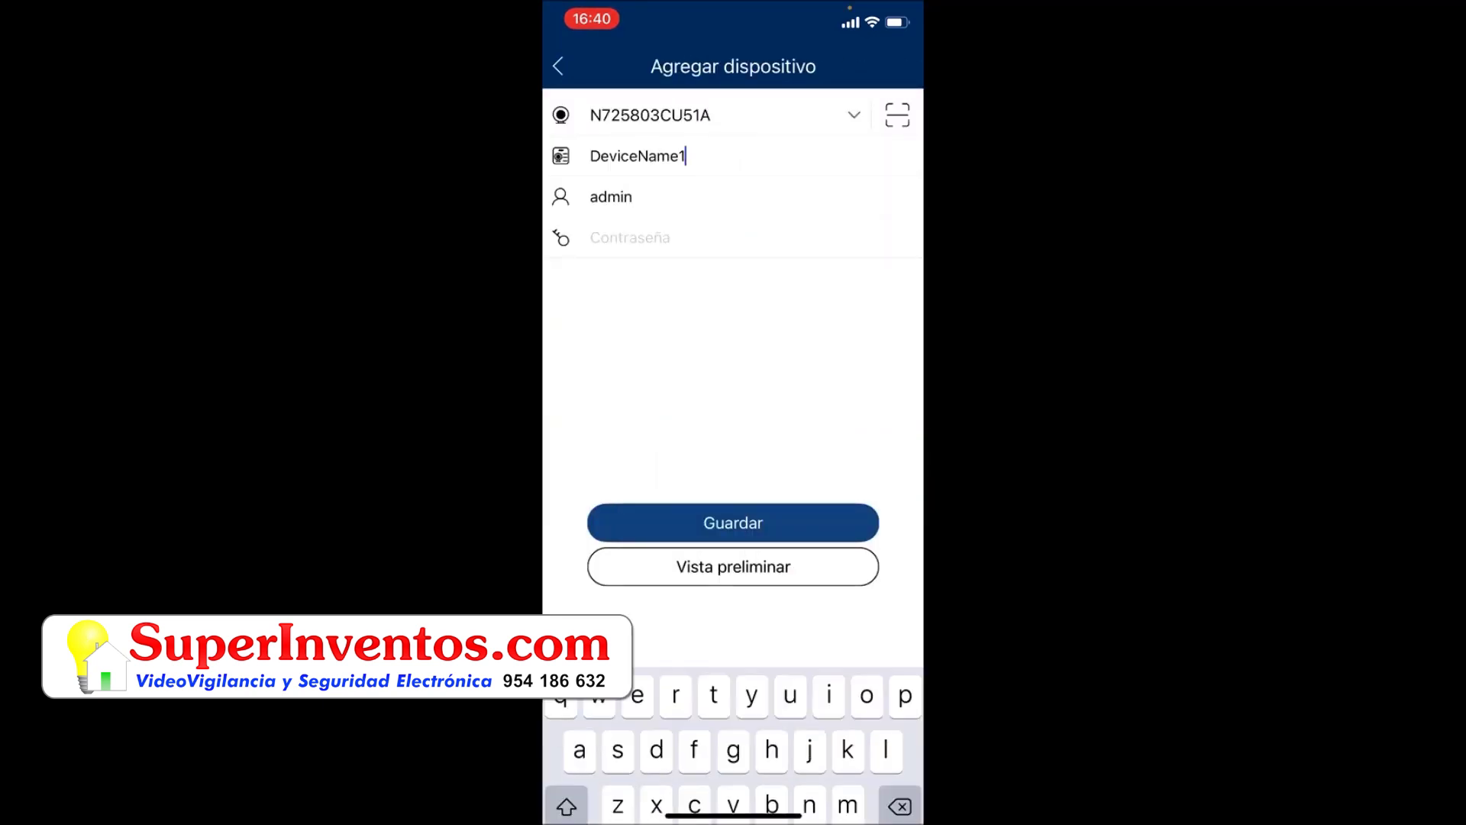
pyautogui.press('BackSpace')
pyautogui.press('BackSpace')
pyautogui.press('BackSpace')
pyautogui.press('BackSpace')
pyautogui.press('BackSpace')
pyautogui.press('BackSpace')
pyautogui.press('BackSpace')
pyautogui.press('BackSpace')
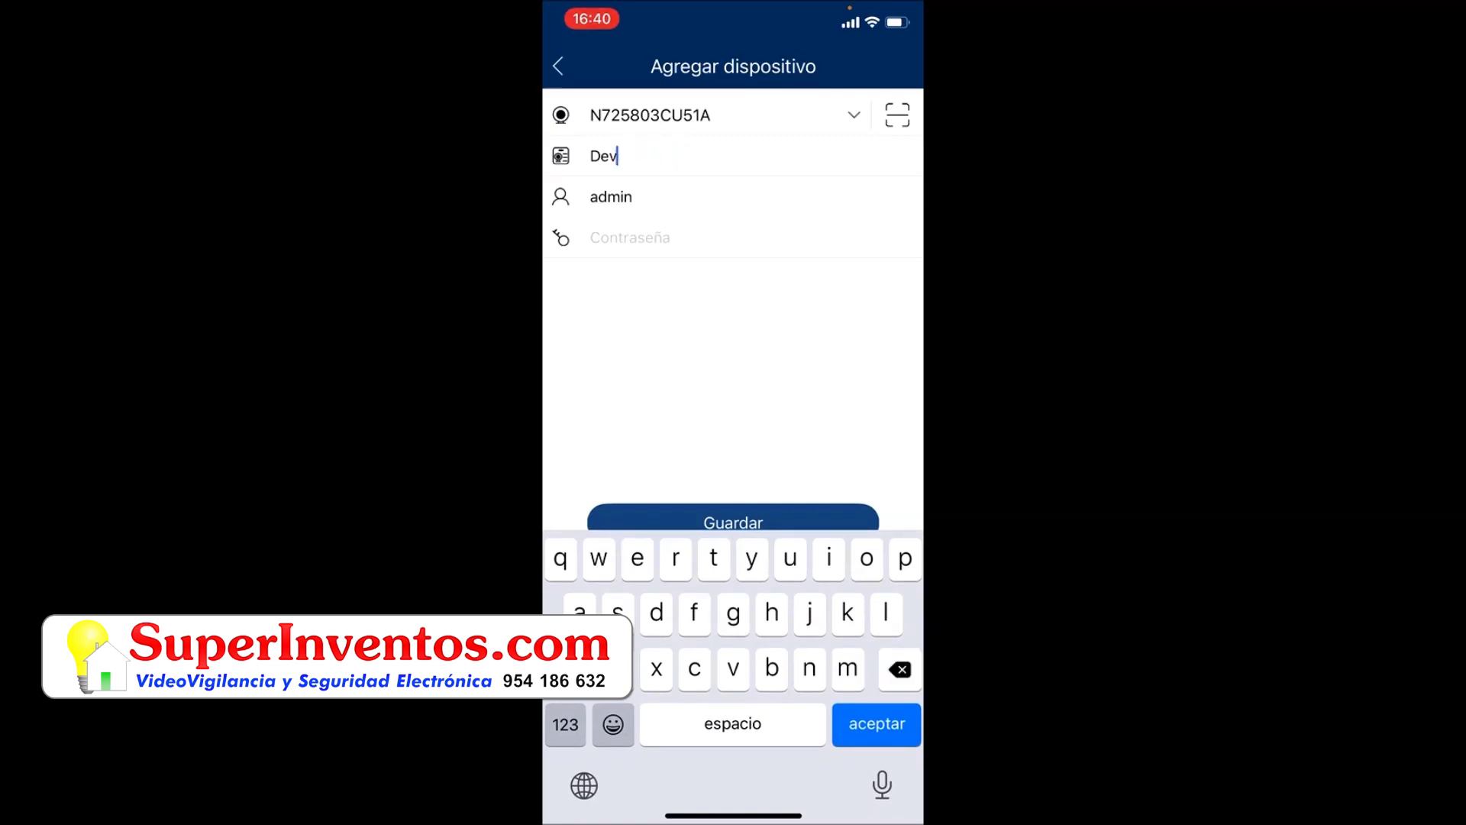
pyautogui.press('BackSpace')
pyautogui.press('BackSpace')
pyautogui.press('BackSpace')
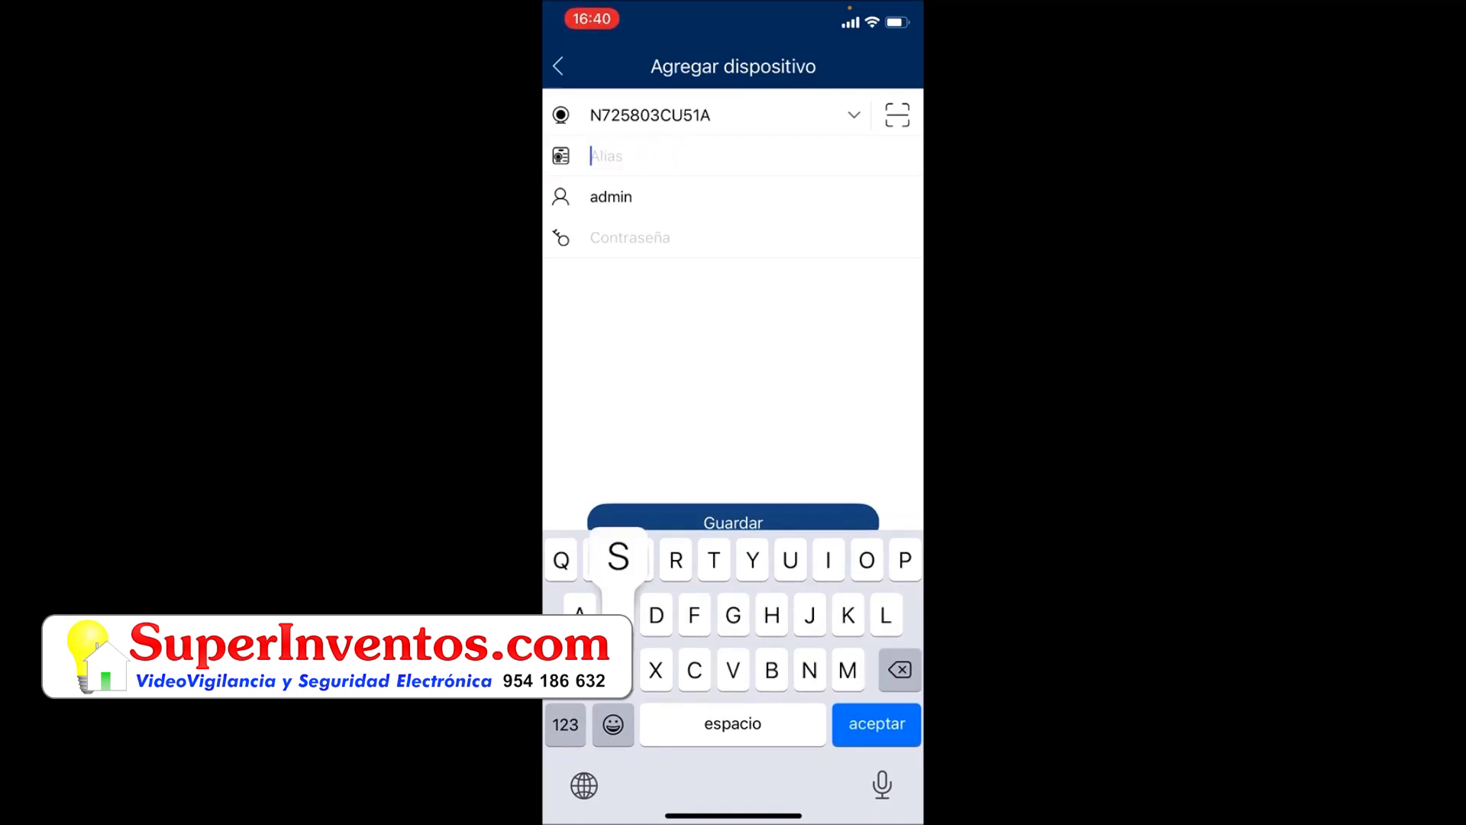
pyautogui.write('Superinventos')
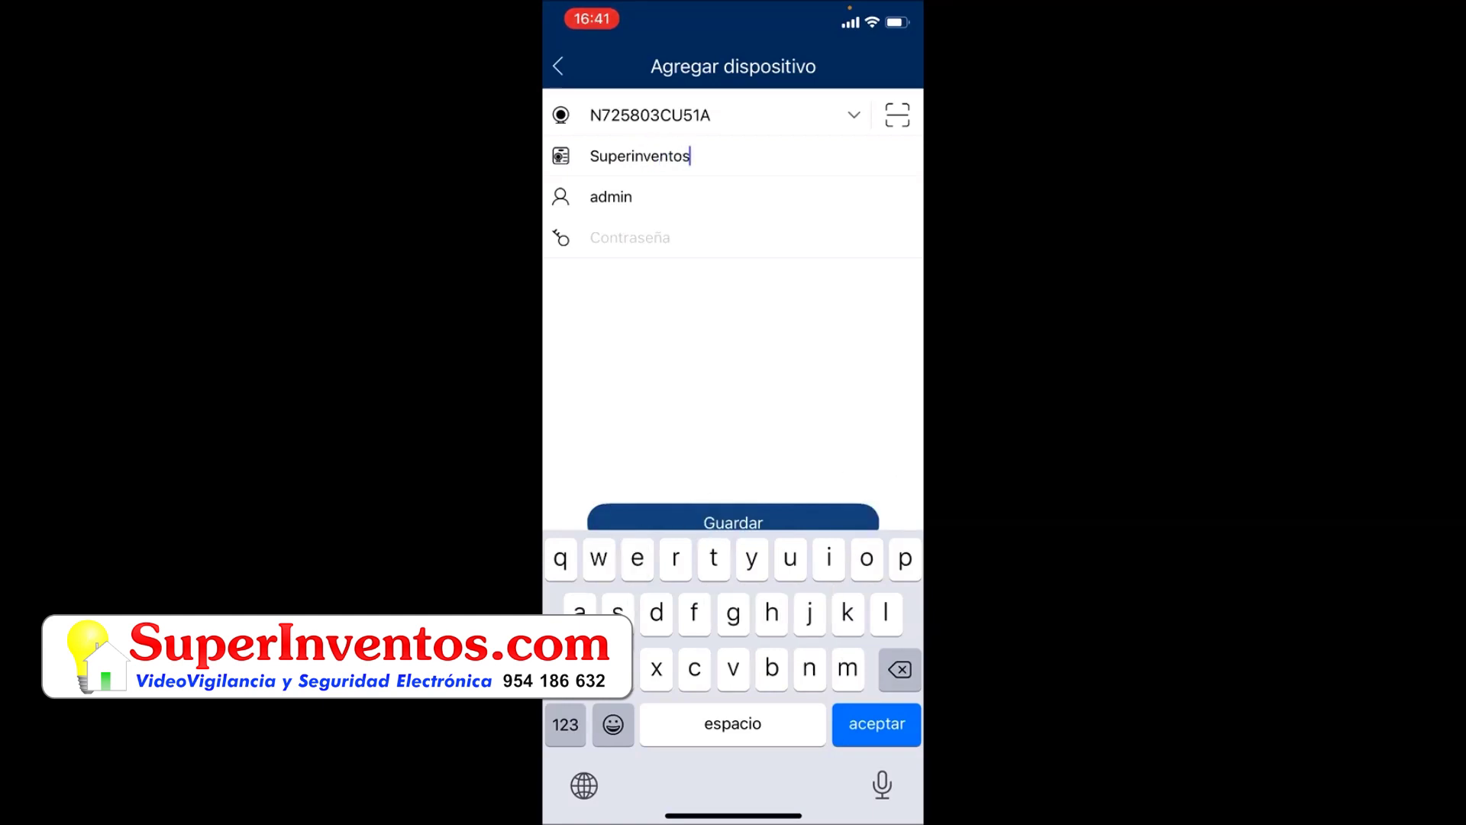
pyautogui.press('Return')
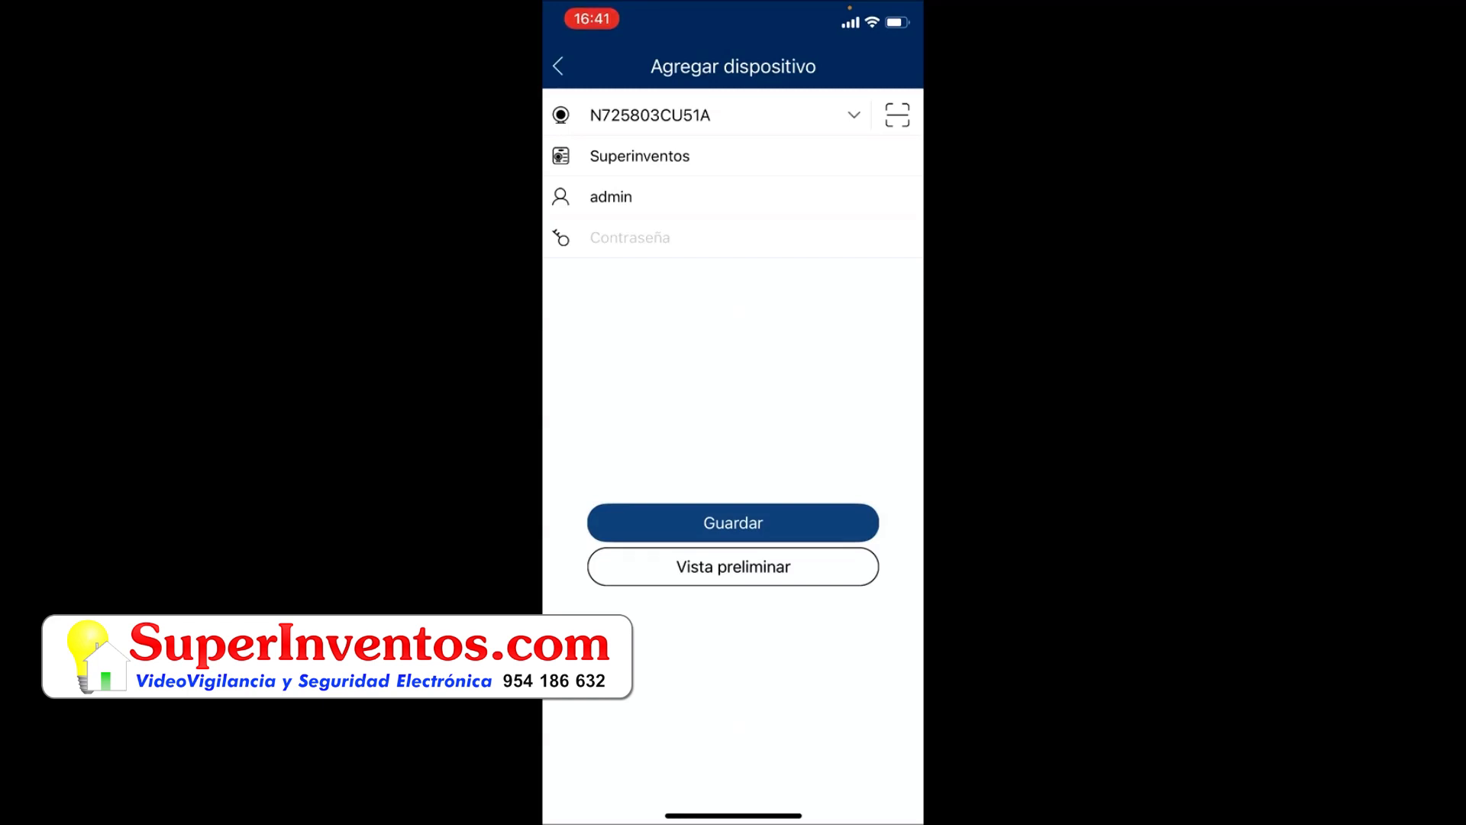
# - Enter the new device's account password
pyautogui.click(630, 238)
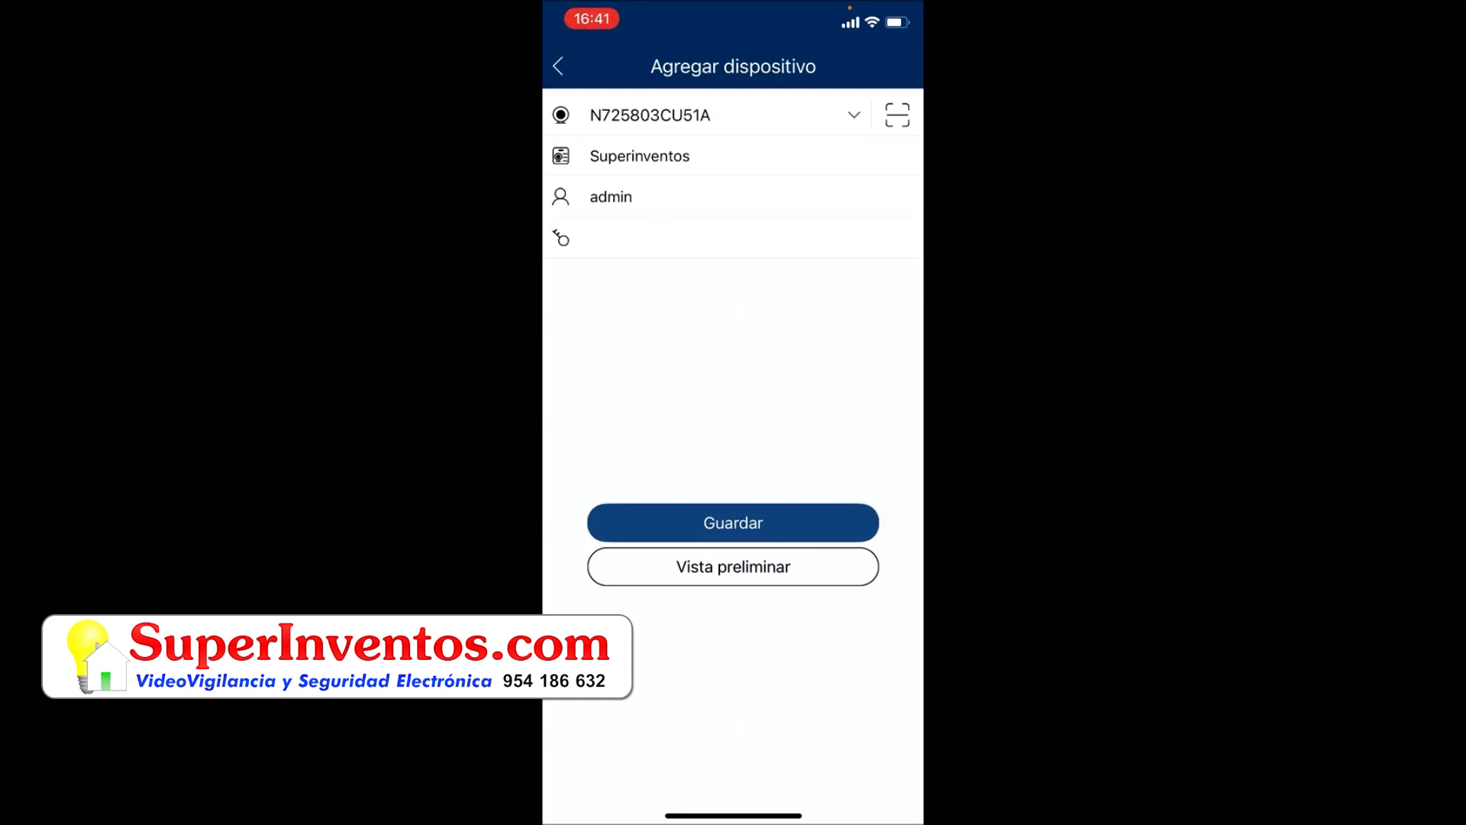